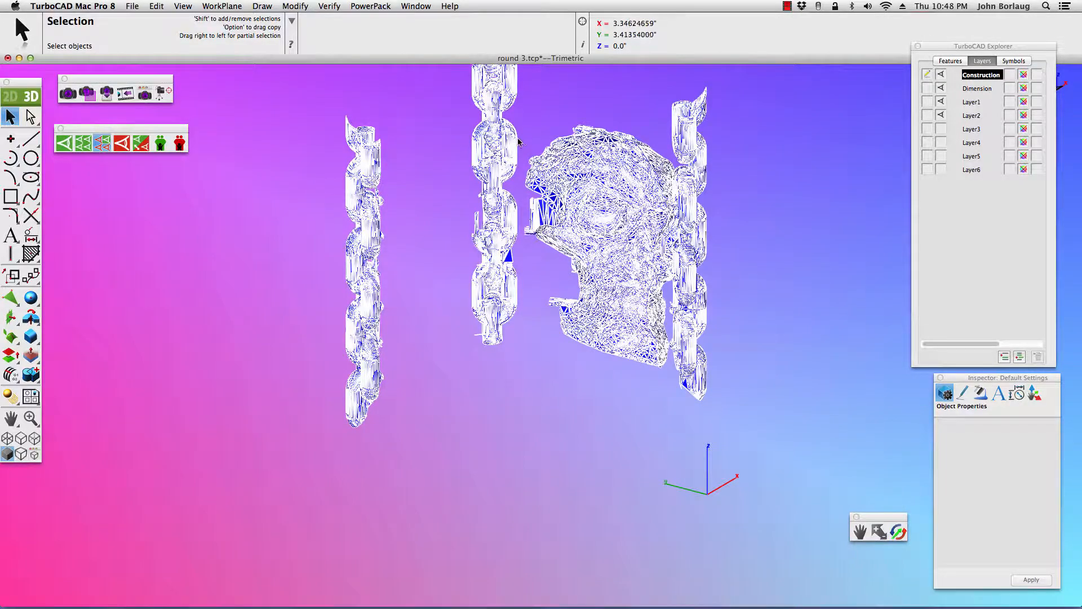
Step: Separate the stray triangular facets beside the middle chain from its mesh with Split By Select
left_click(500, 170)
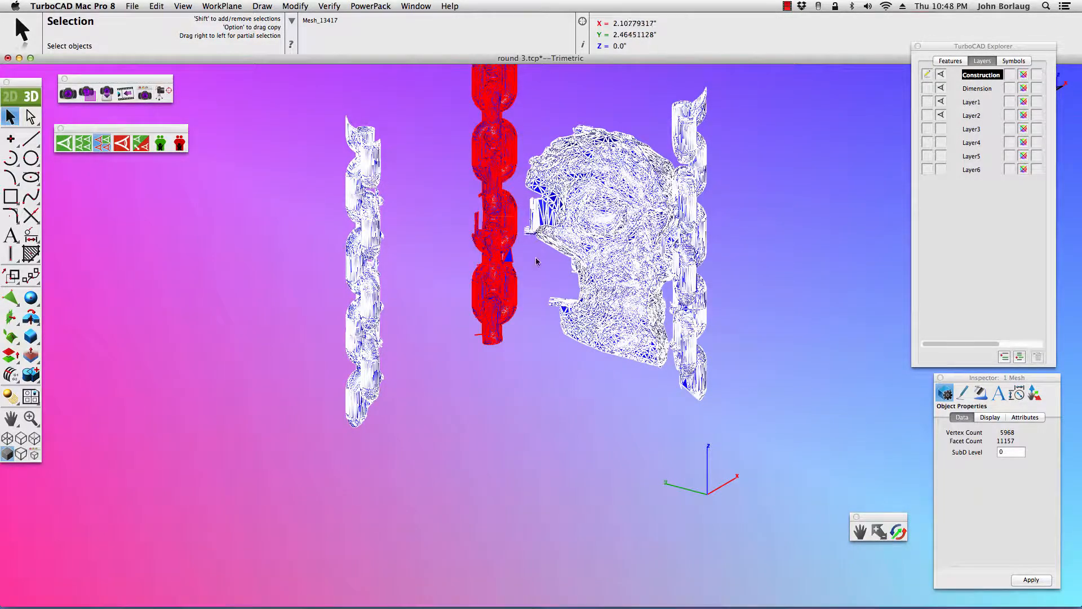
scroll(513, 257, "up", 5)
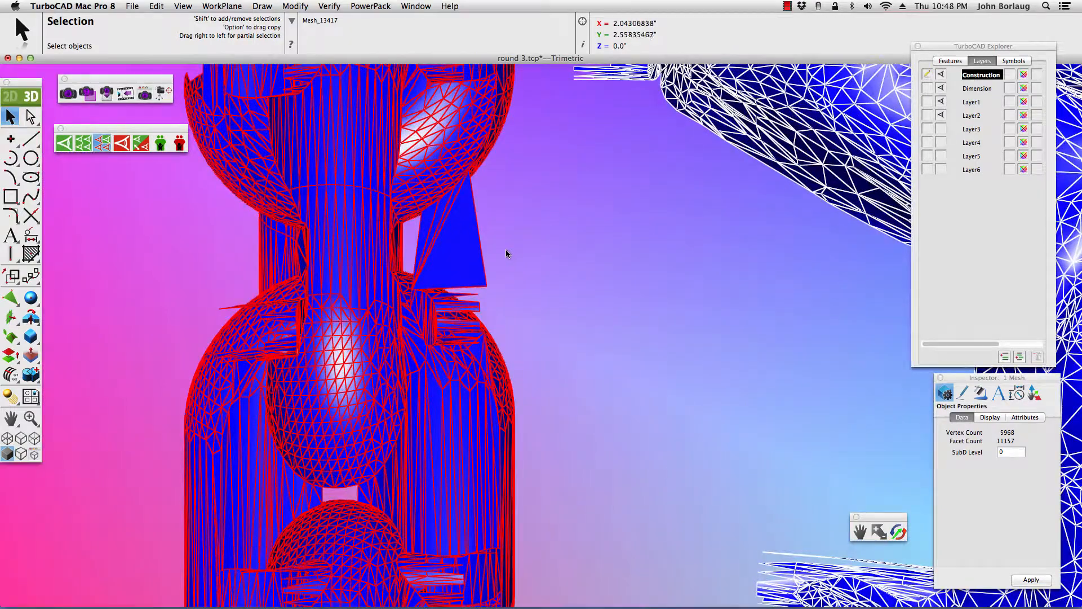
left_click(134, 212)
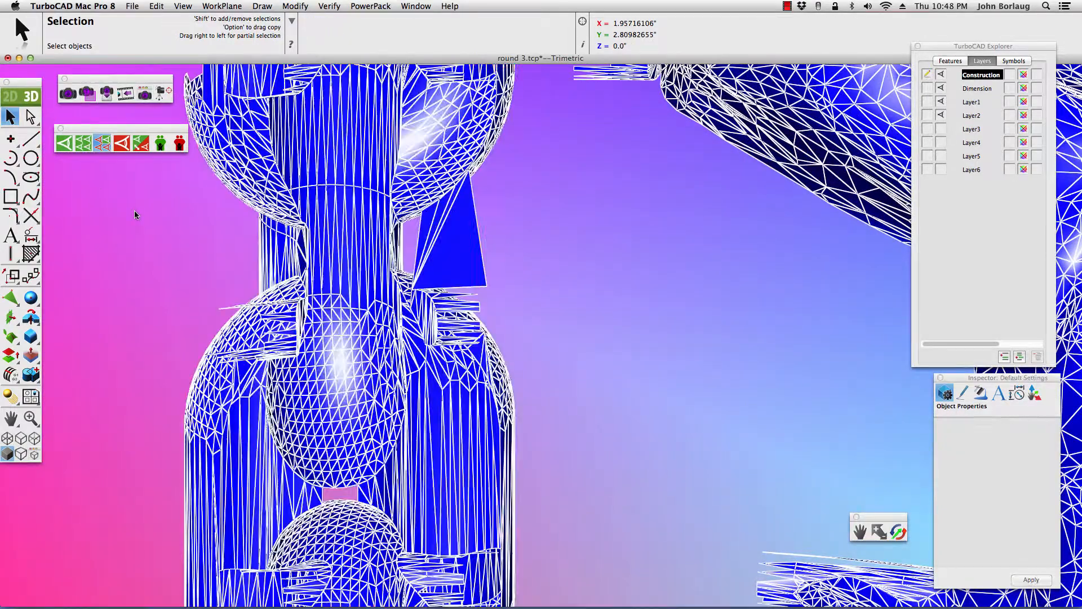
left_click(371, 6)
mouse_move(371, 42)
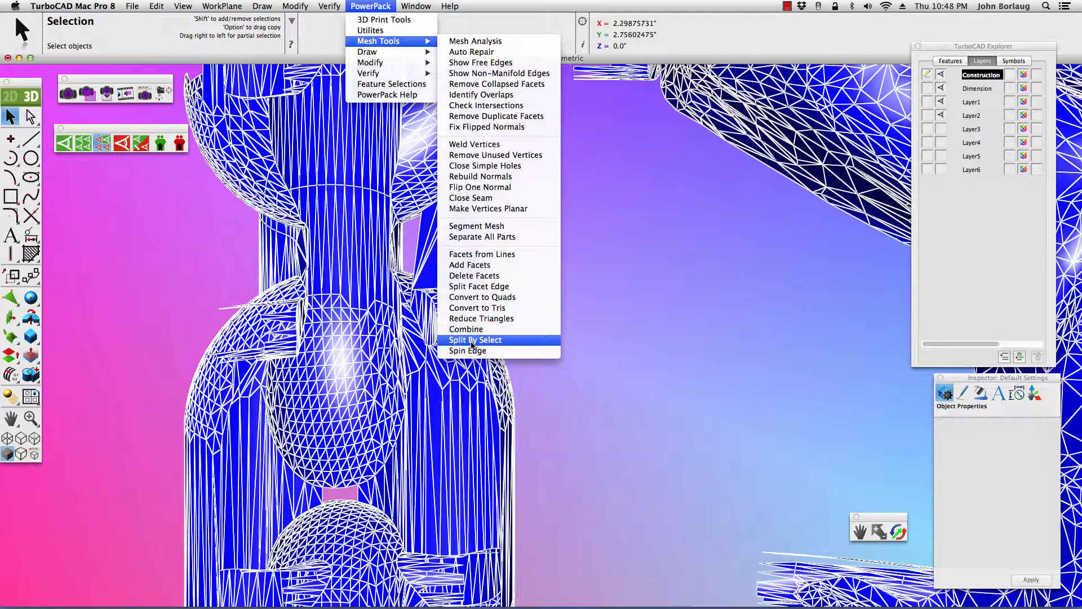
left_click(472, 341)
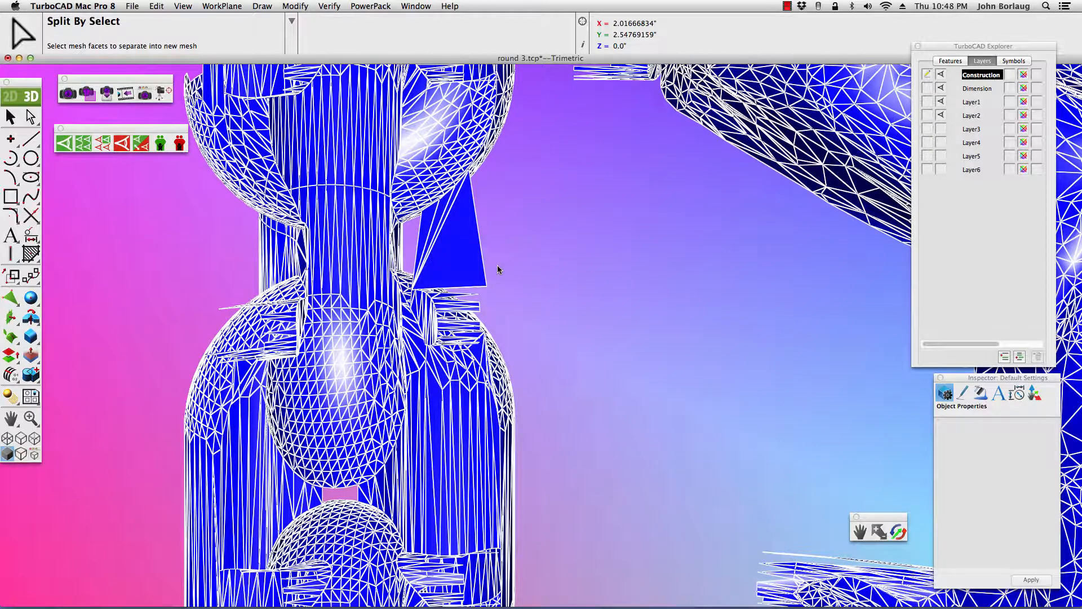
left_click(473, 228)
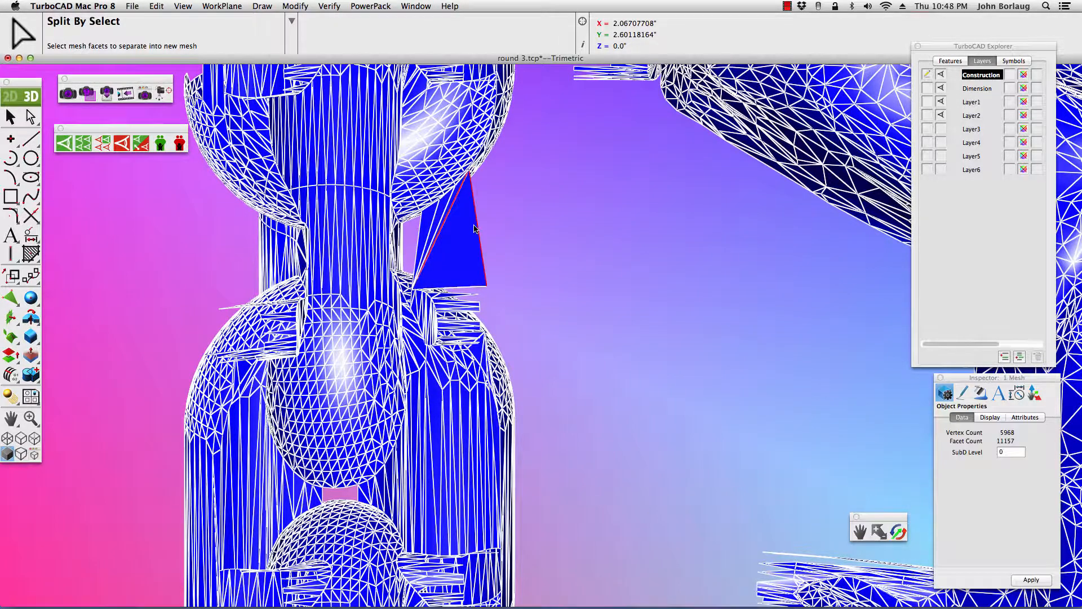
scroll(462, 223, "up", 5)
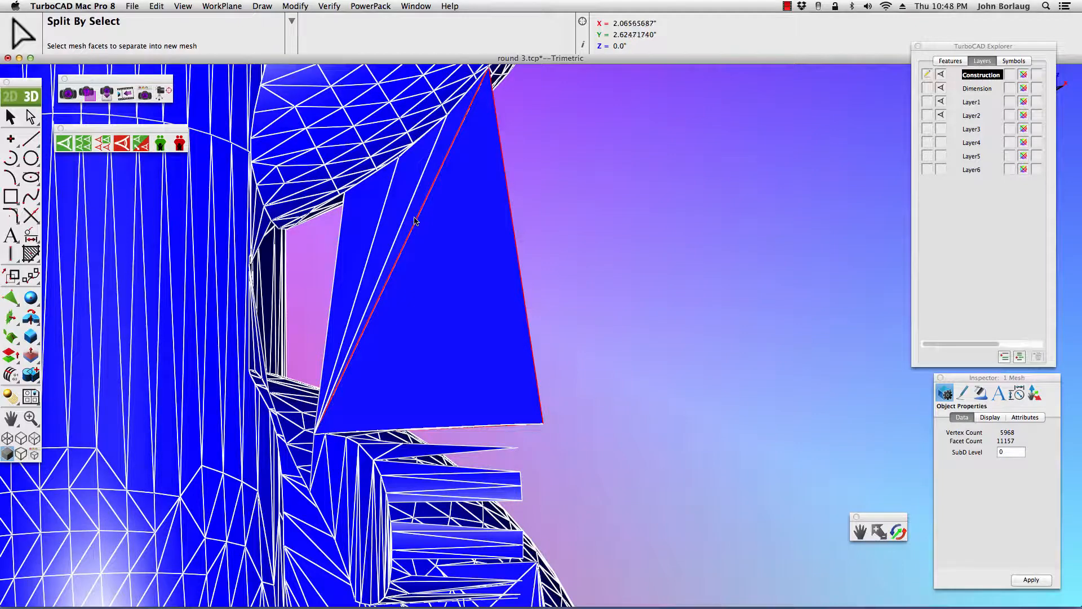
left_click(409, 219)
left_click(390, 220)
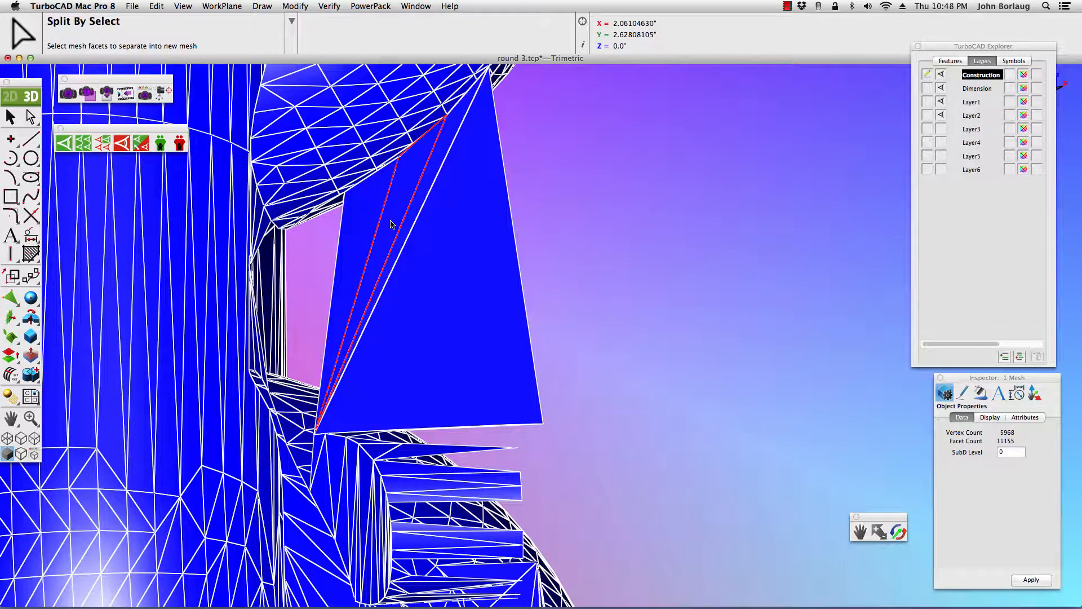
left_click(353, 245)
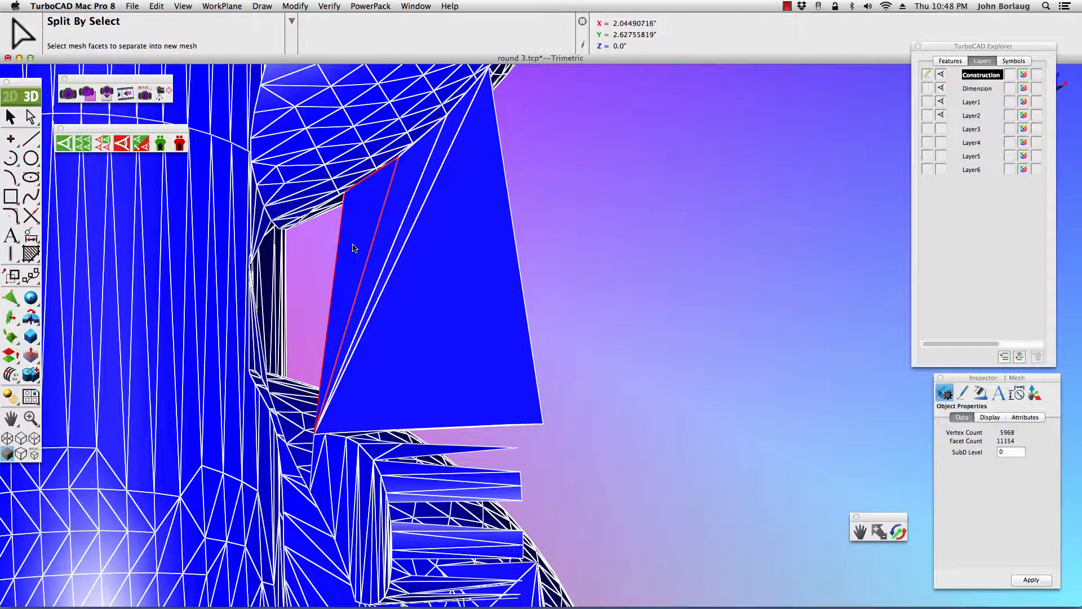
left_click(12, 119)
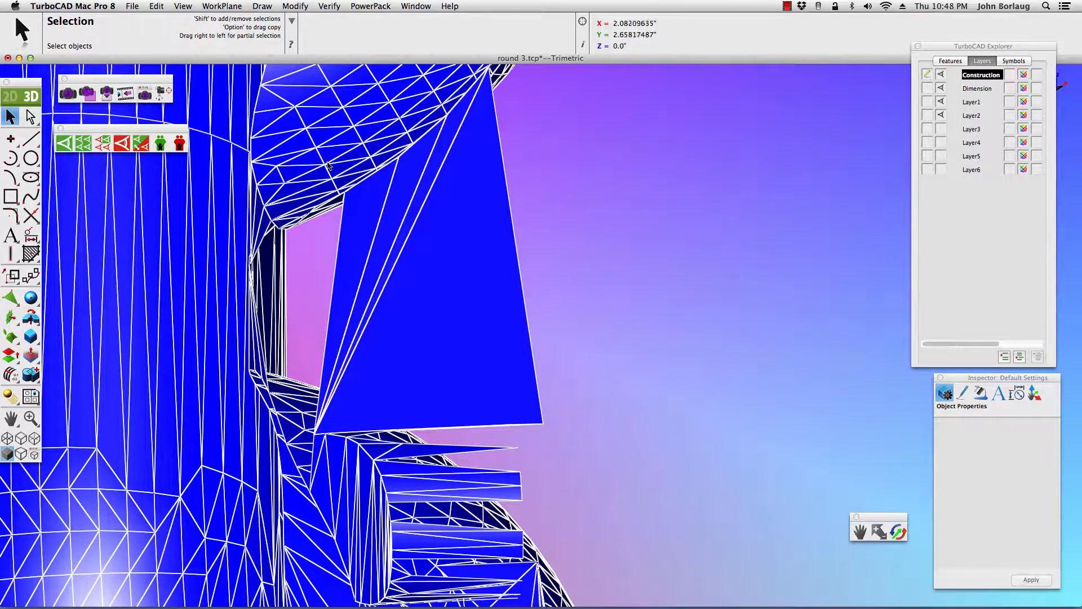
Step: Hide everything except the middle chain mesh
left_click(306, 168)
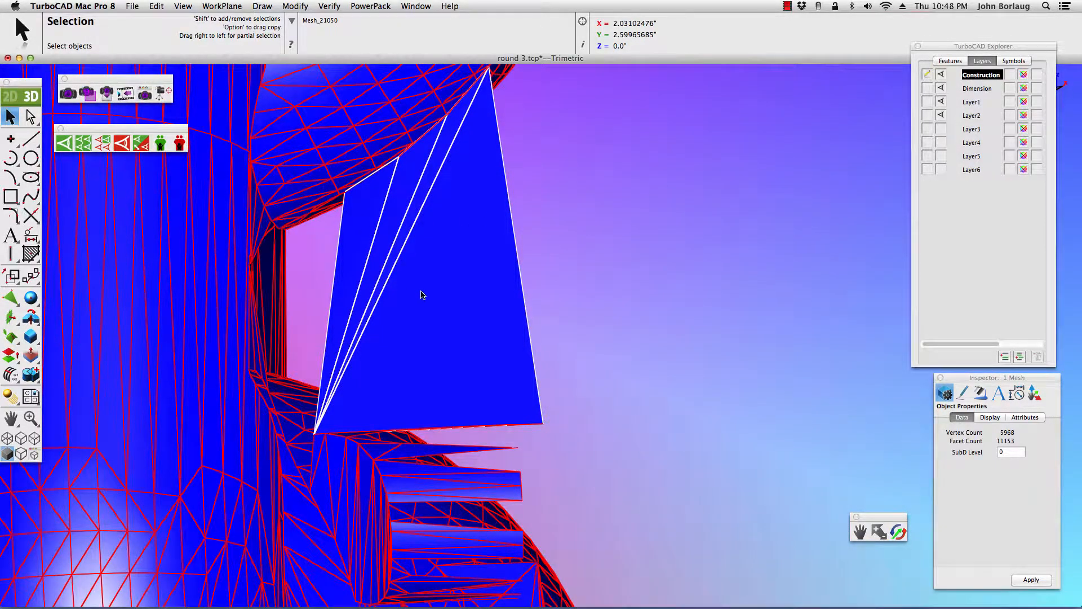
scroll(425, 280, "down", 10)
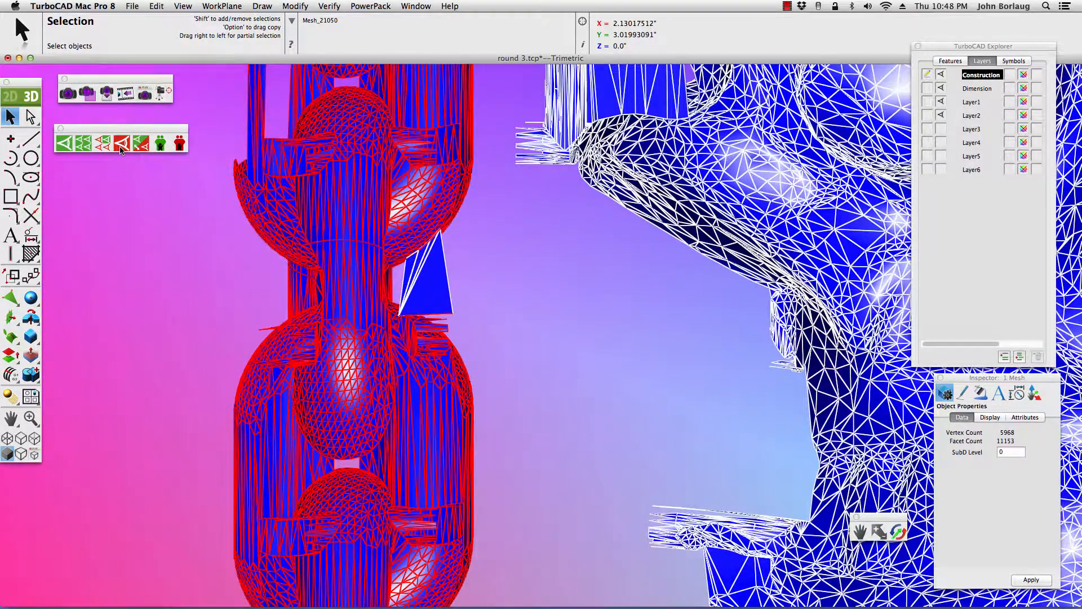
left_click(101, 145)
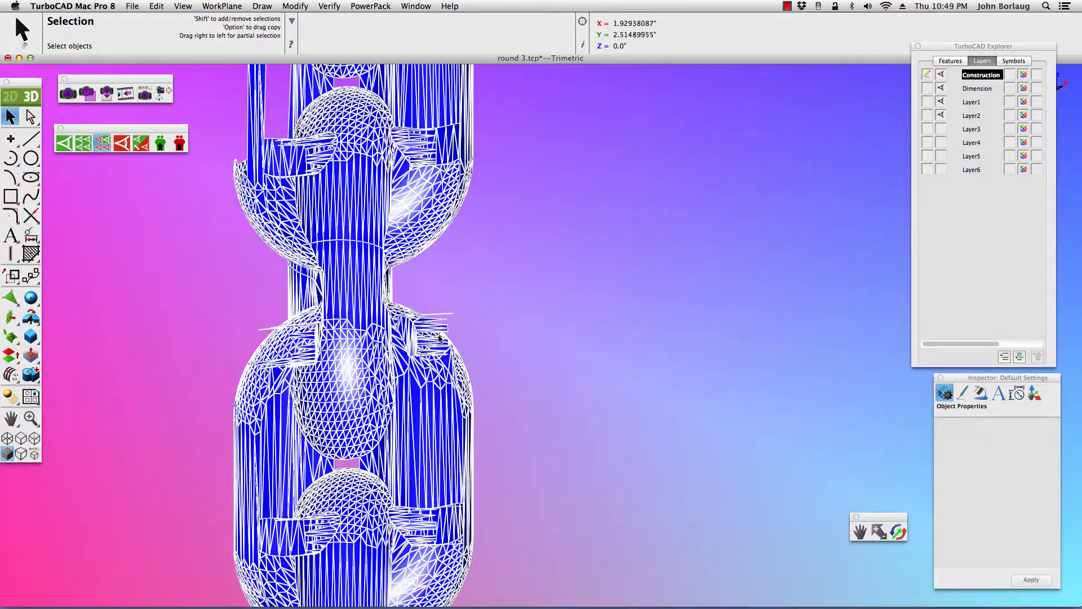
Step: Run Mesh Analysis on the isolated chain mesh and review the full report
scroll(437, 334, "up", 5)
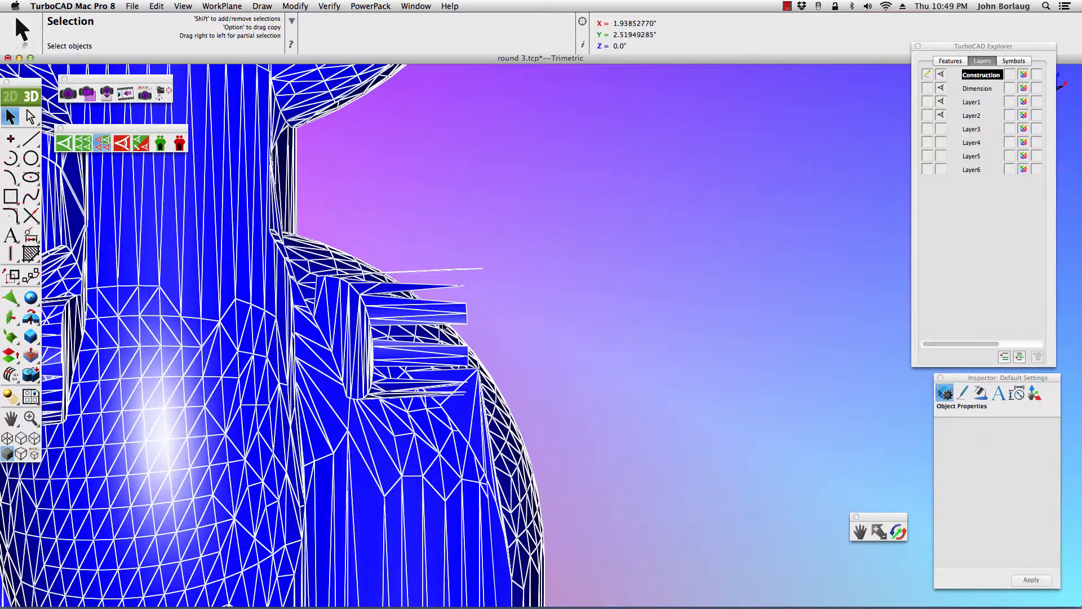
left_click(376, 8)
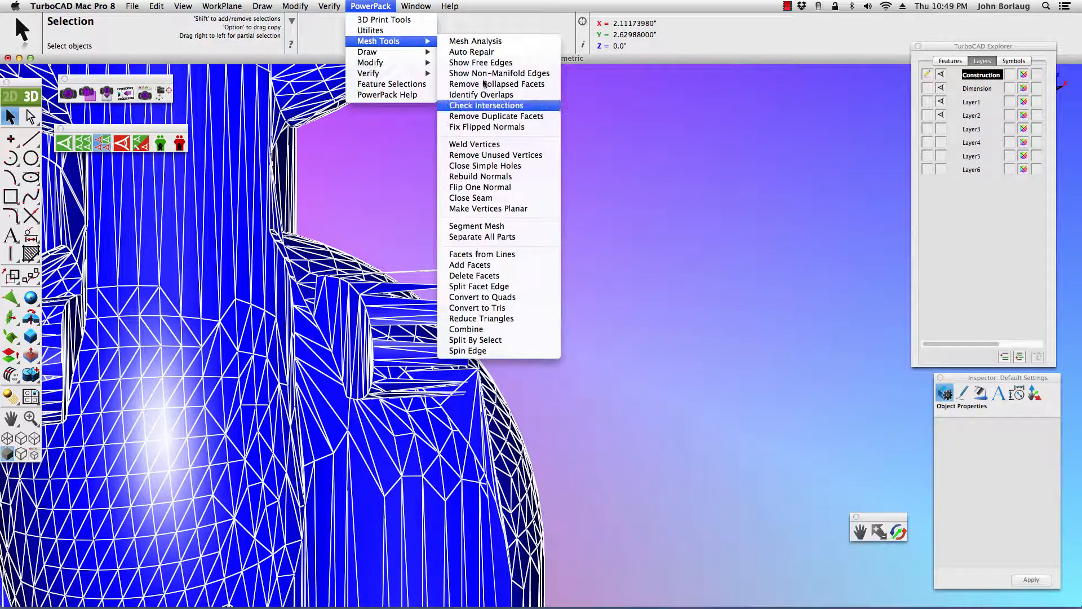
left_click(478, 42)
scroll(500, 220, "down", 4)
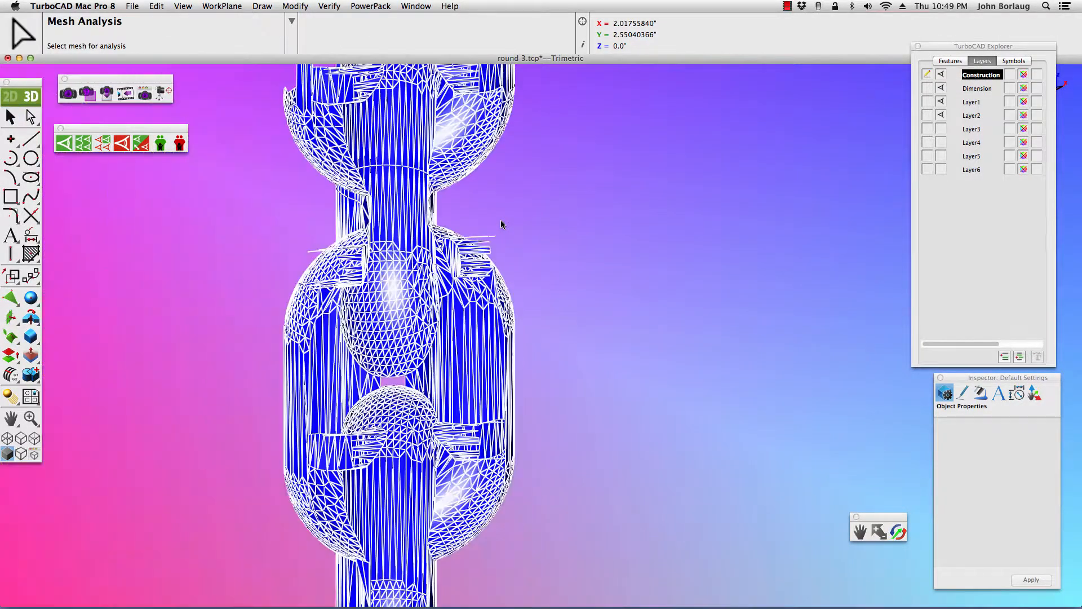
left_click(446, 190)
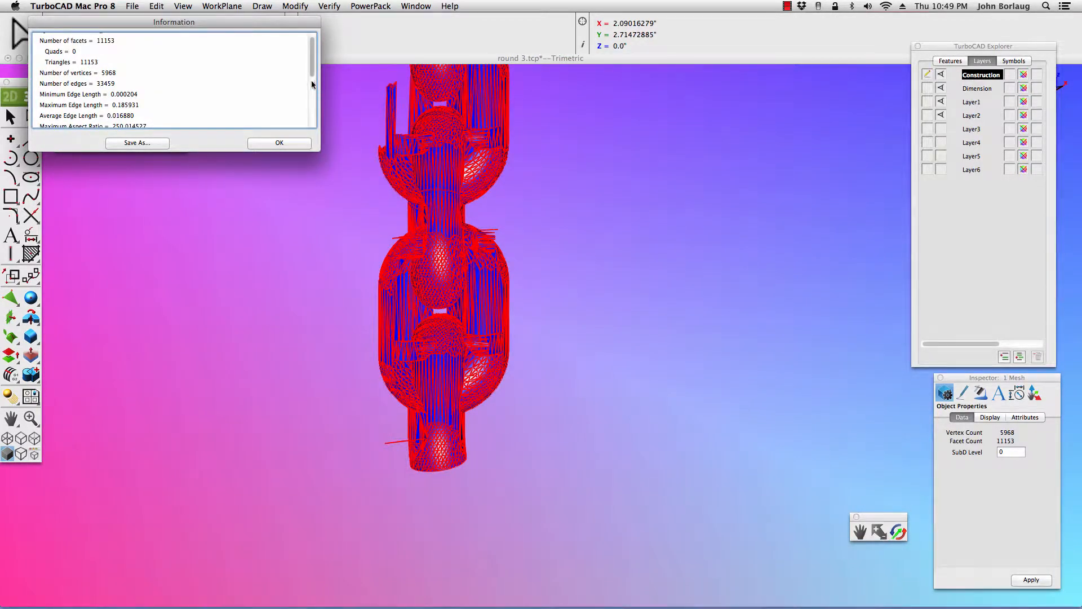
left_click_drag(316, 69, 310, 116)
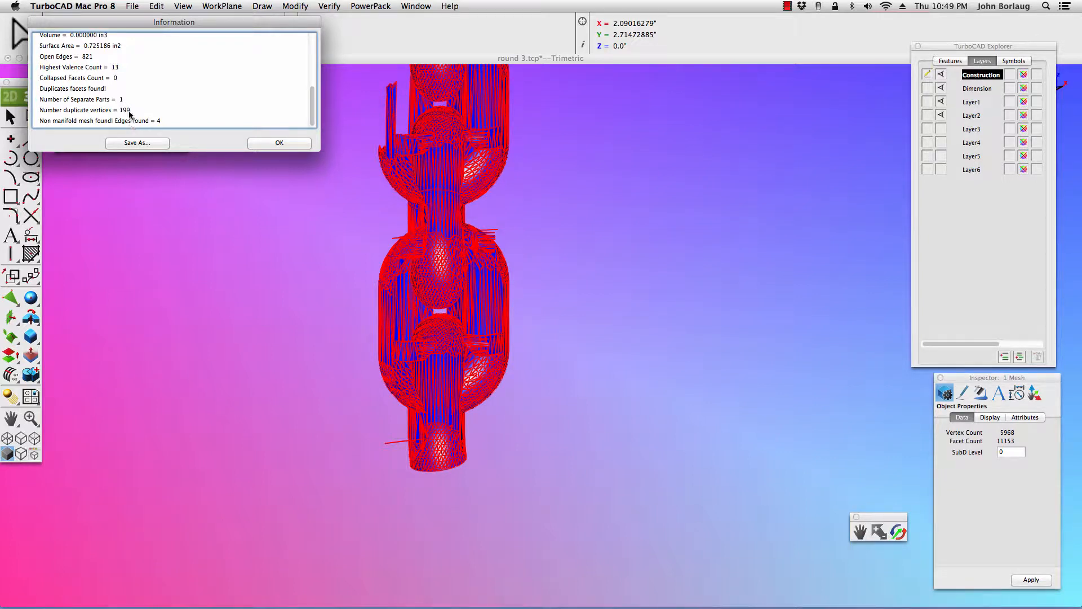
left_click(278, 143)
Step: Run Remove Unused Vertices on the chain mesh
left_click(381, 7)
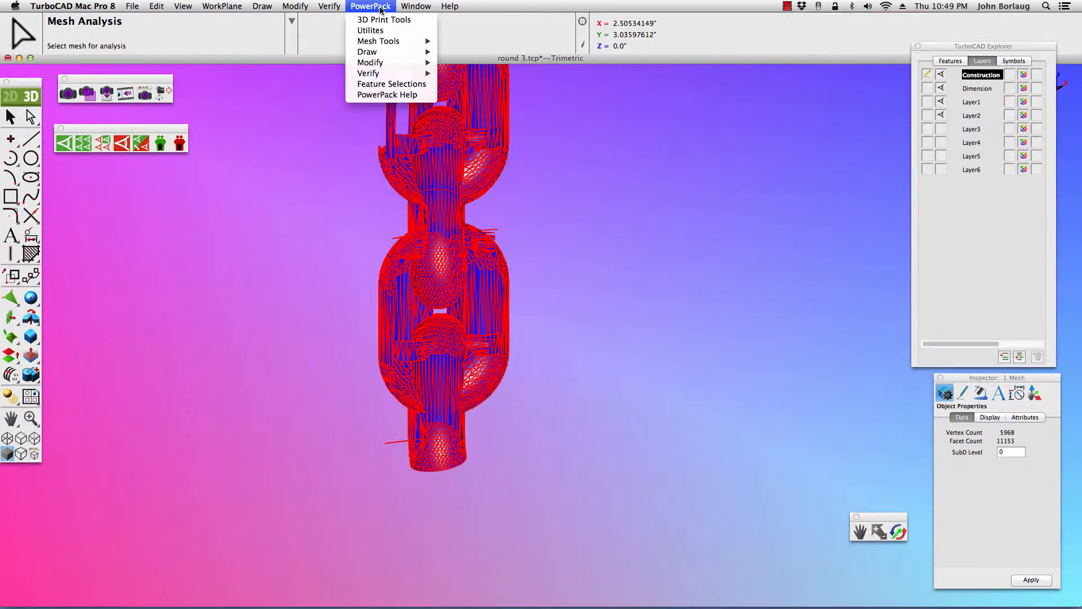
mouse_move(379, 43)
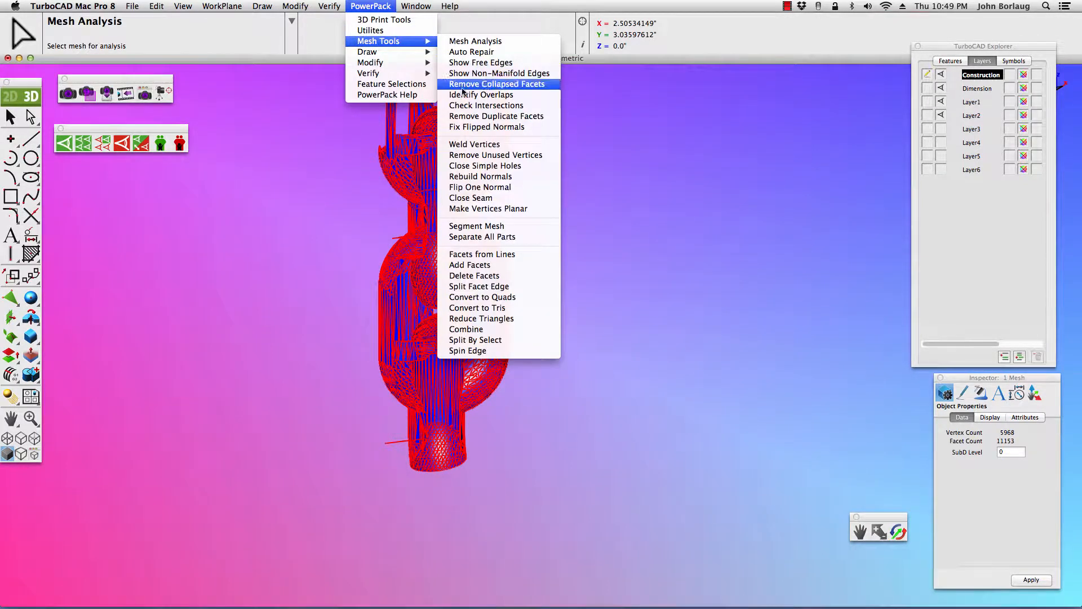
left_click(475, 156)
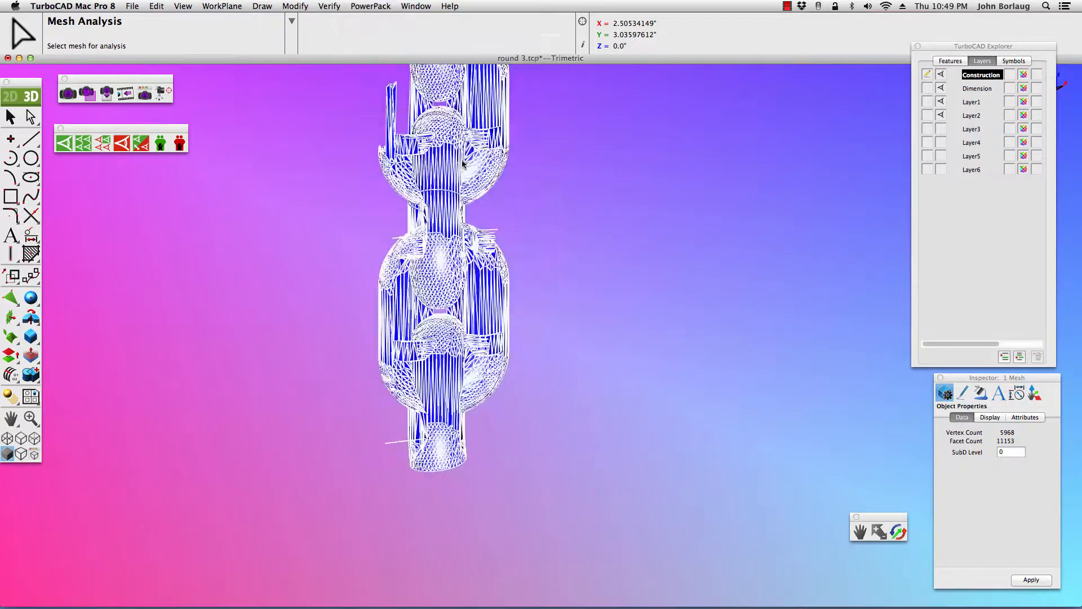
left_click(442, 180)
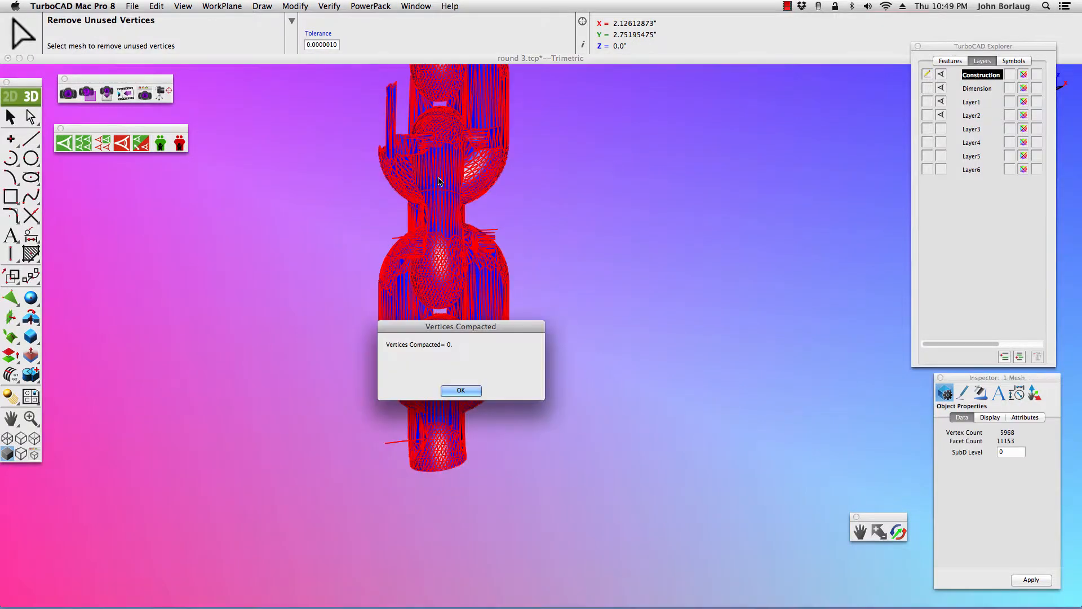
left_click(461, 390)
Step: Apply Segment Mesh to the chain mesh
left_click(381, 8)
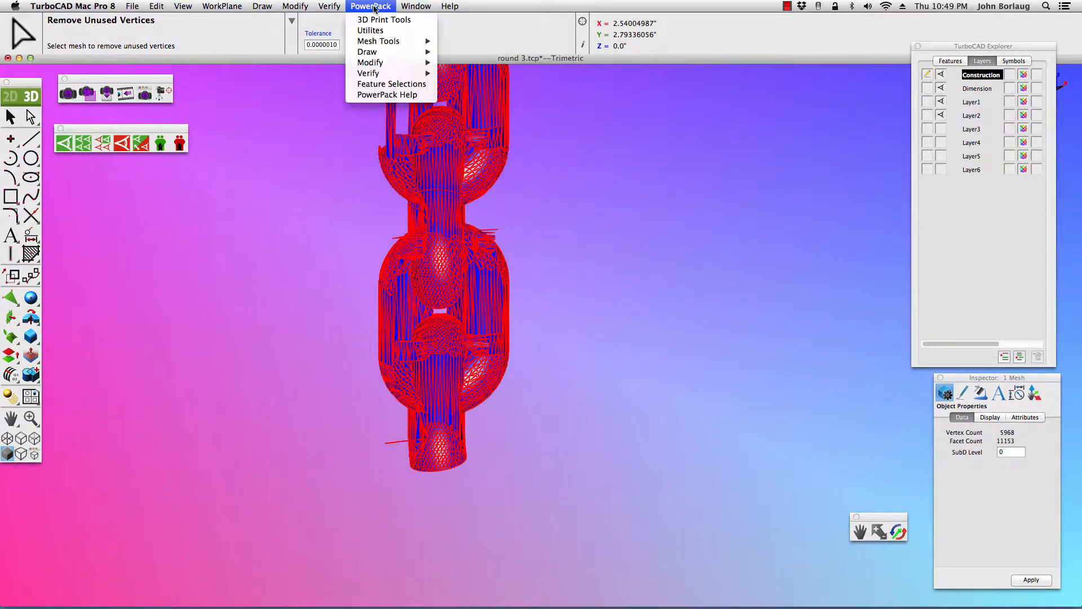
mouse_move(377, 42)
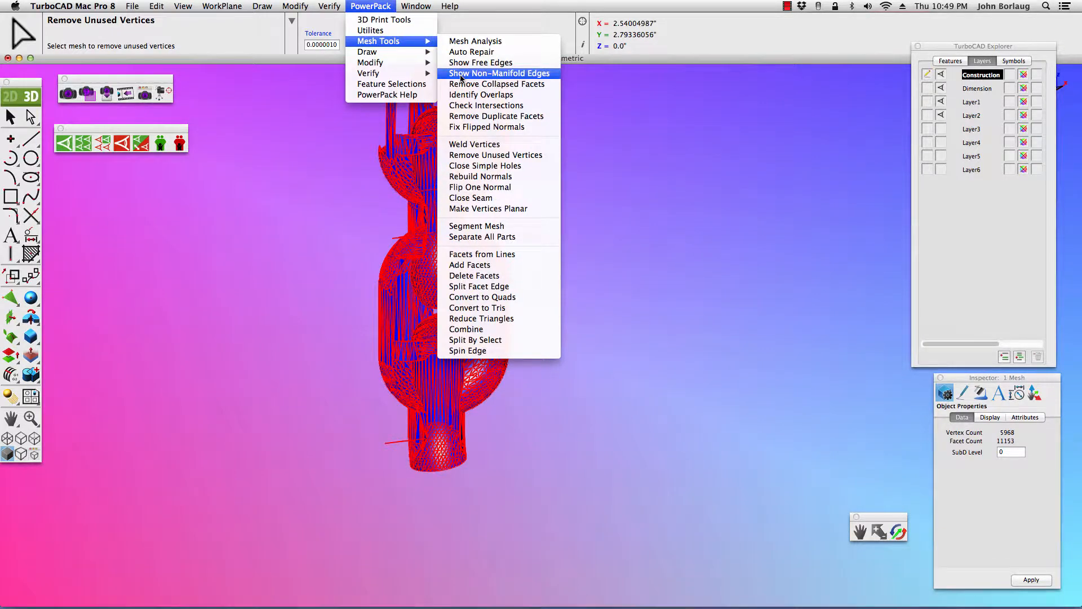
left_click(464, 226)
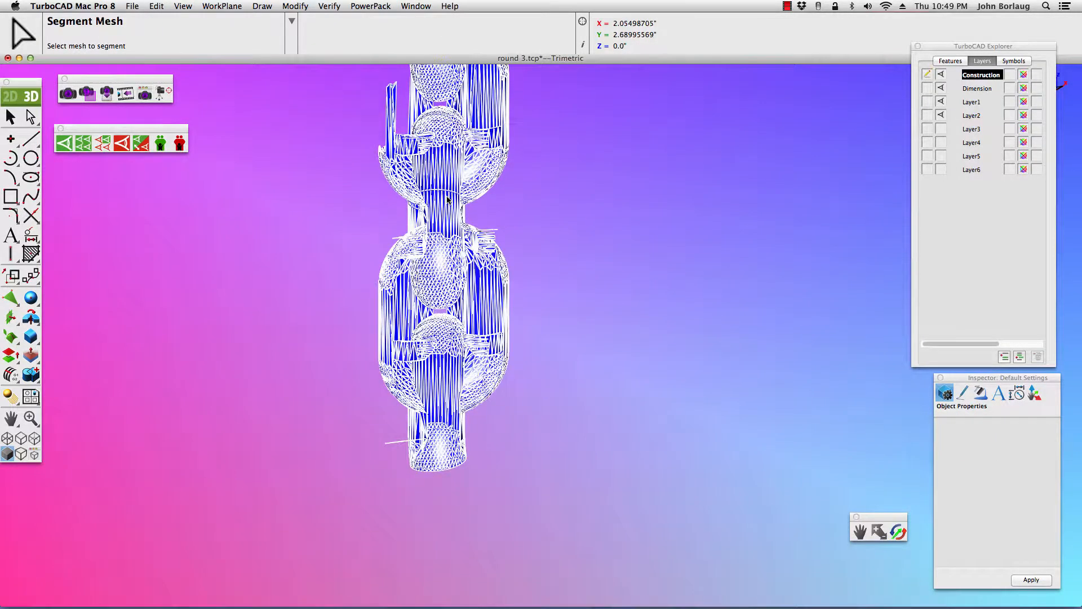
left_click(448, 198)
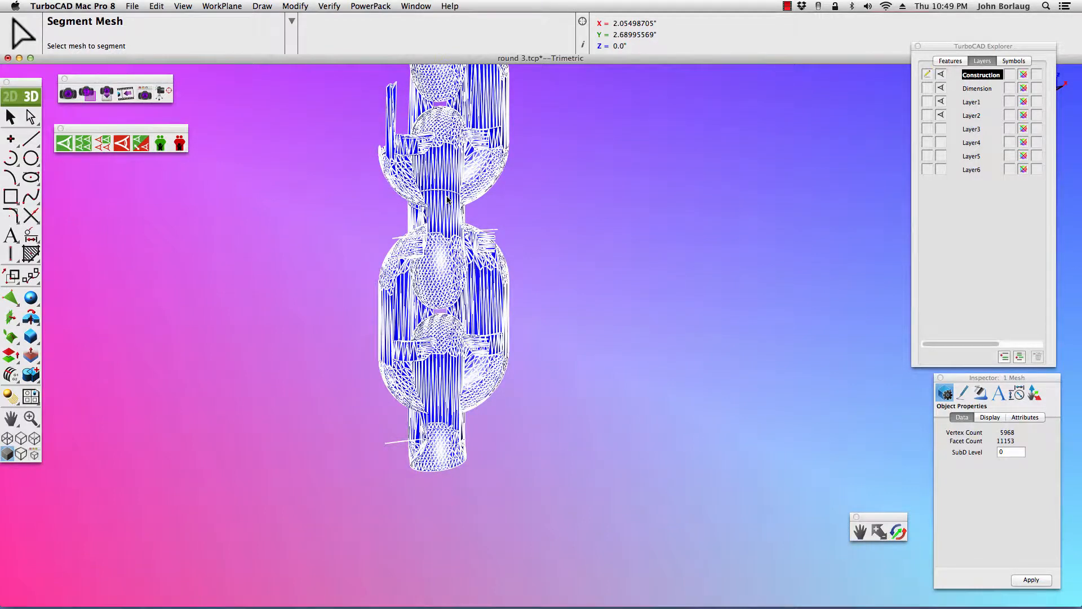
left_click(10, 116)
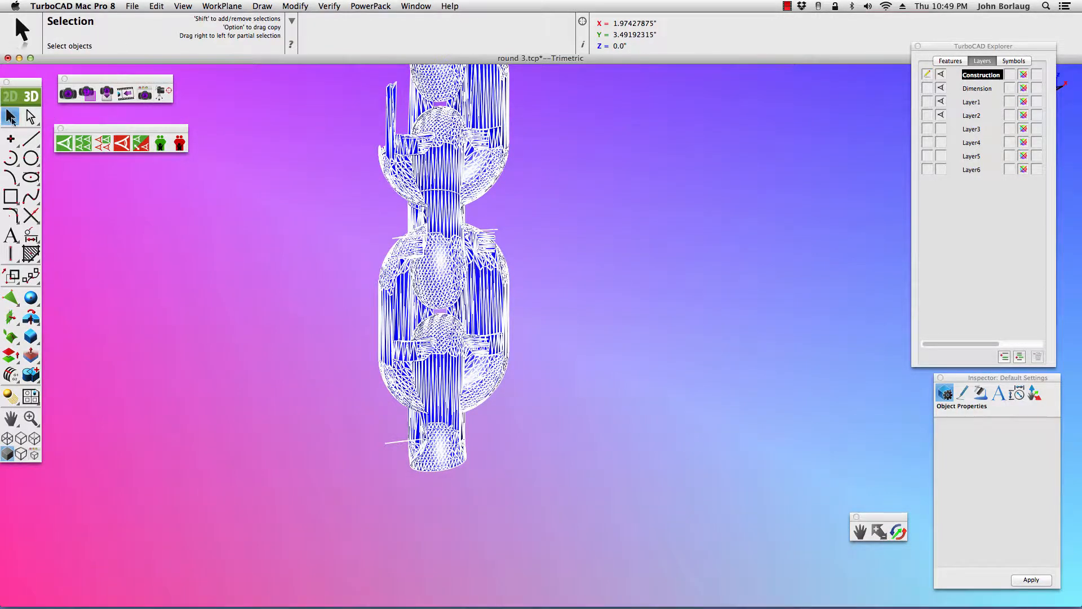
Step: Try hiding the segmented chain mesh, and undo the hide
left_click(447, 182)
scroll(447, 181, "down", 5)
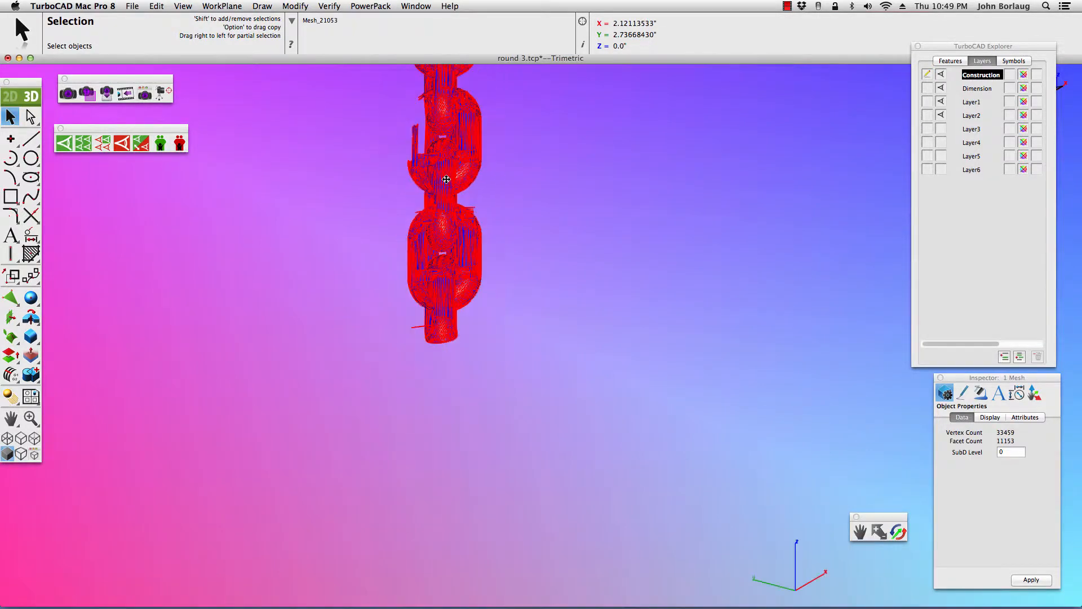
left_click(123, 145)
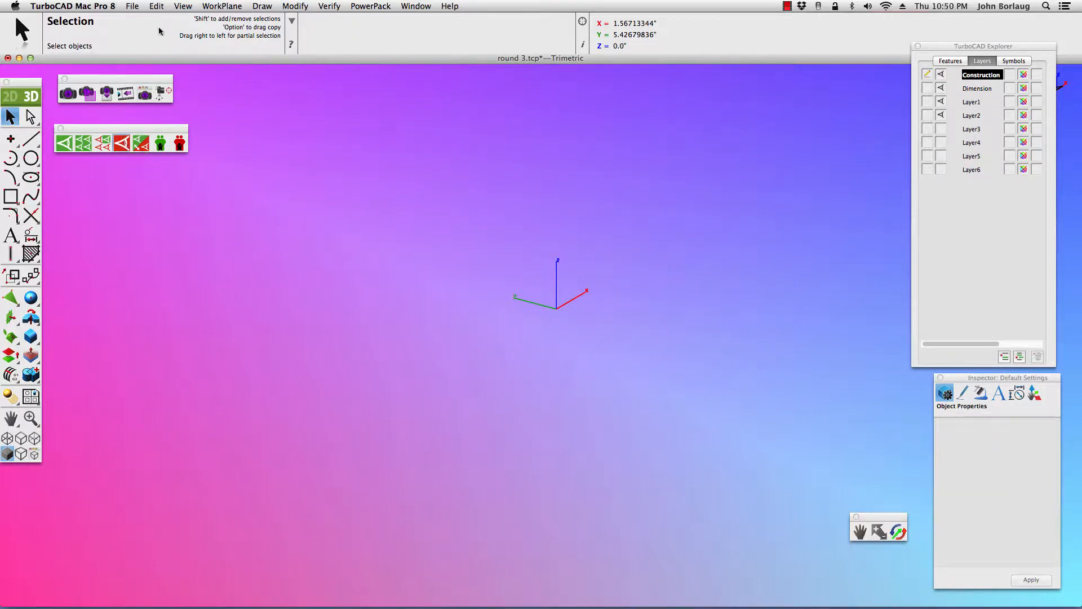
left_click(154, 6)
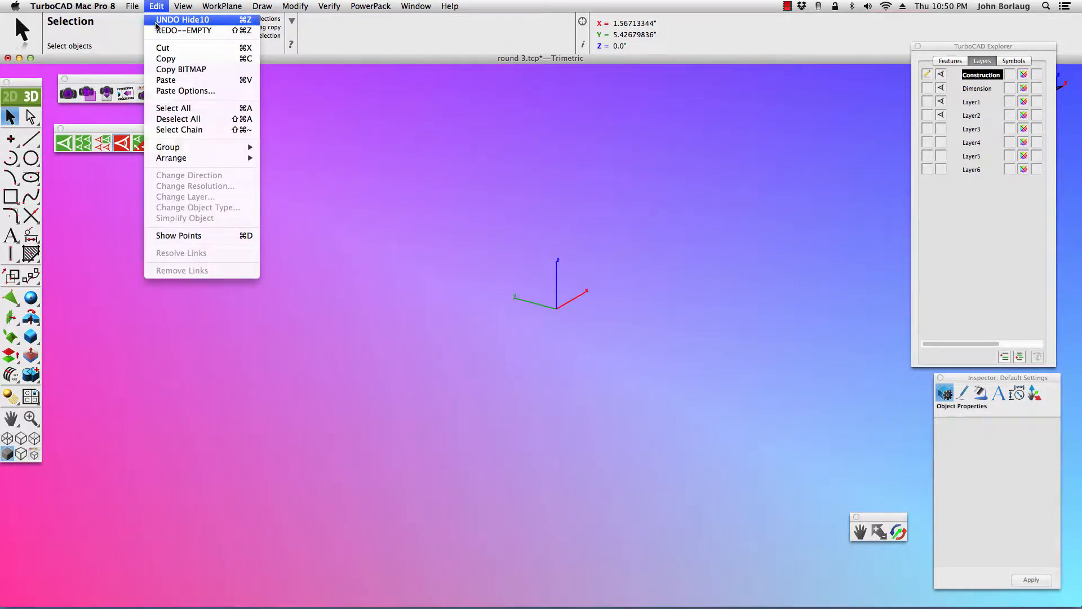
left_click(169, 20)
Step: Check the layers' object counts and make Layer3 visible
scroll(405, 174, "down", 5)
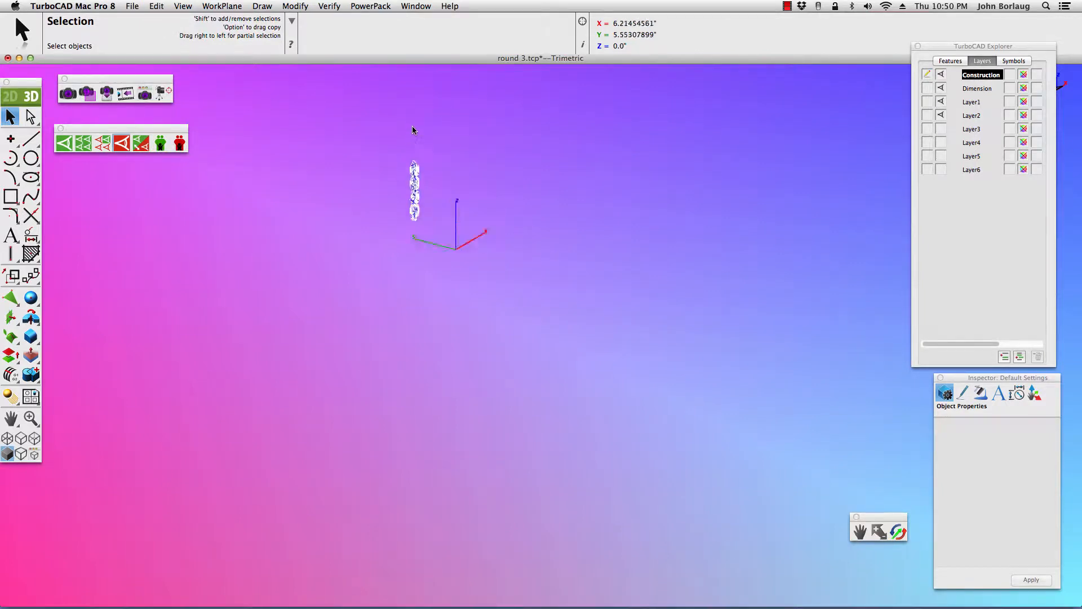
scroll(413, 130, "up", 5)
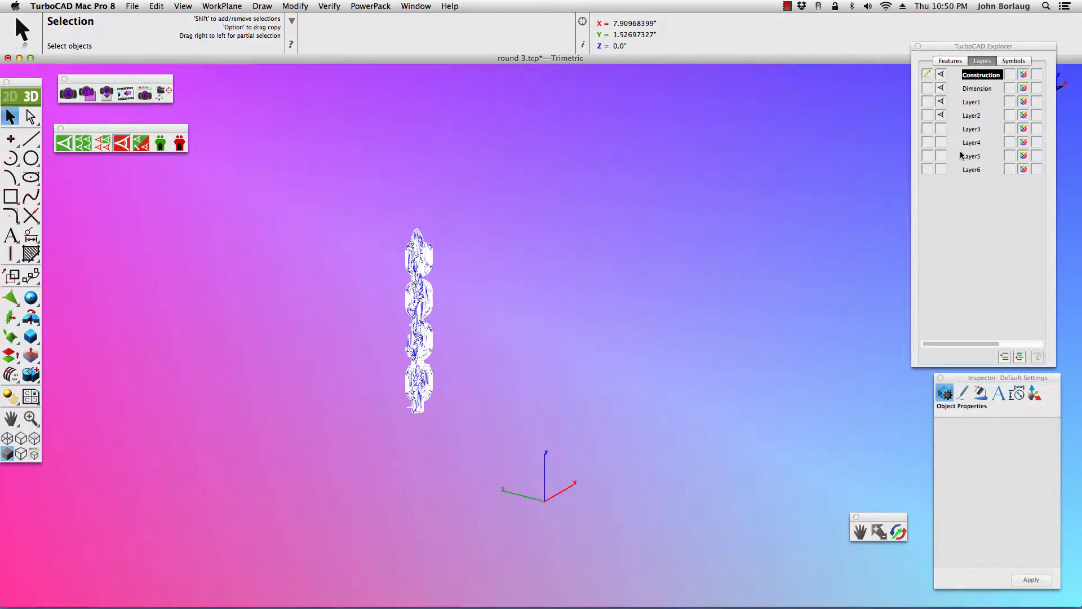
left_click_drag(939, 341, 982, 343)
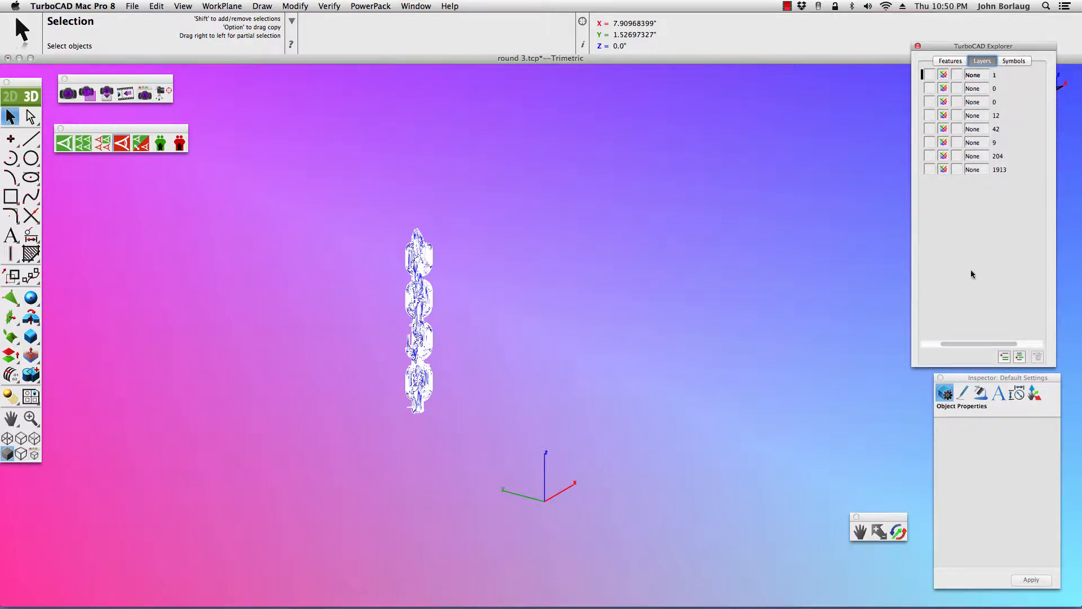
left_click_drag(980, 345, 969, 344)
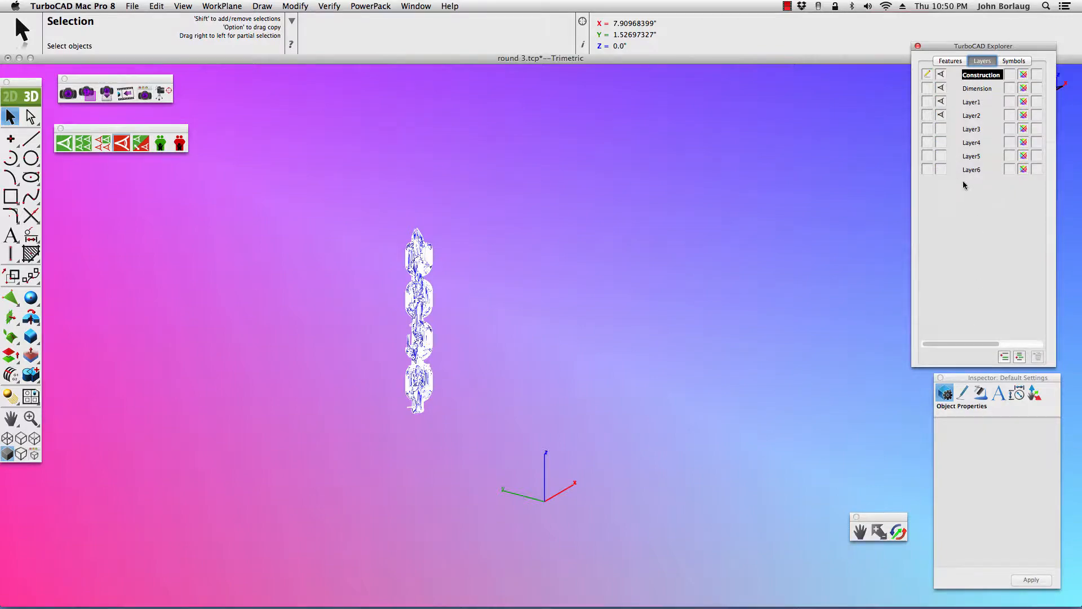
left_click(942, 129)
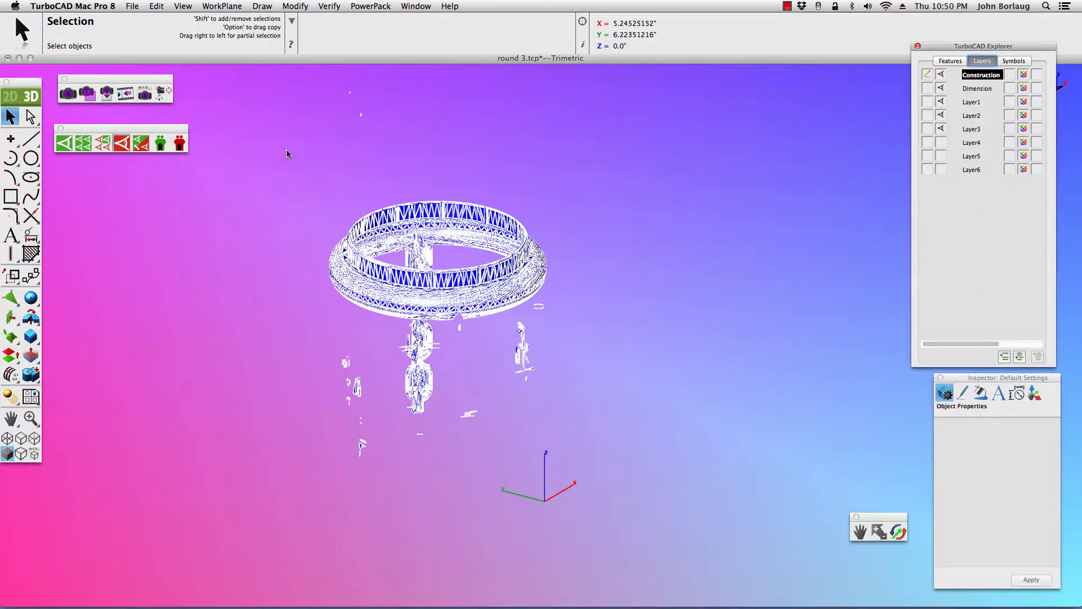
Step: Unhide all hidden objects in round 3.tcp, and make Layer4 and Layer5 visible
left_click(79, 145)
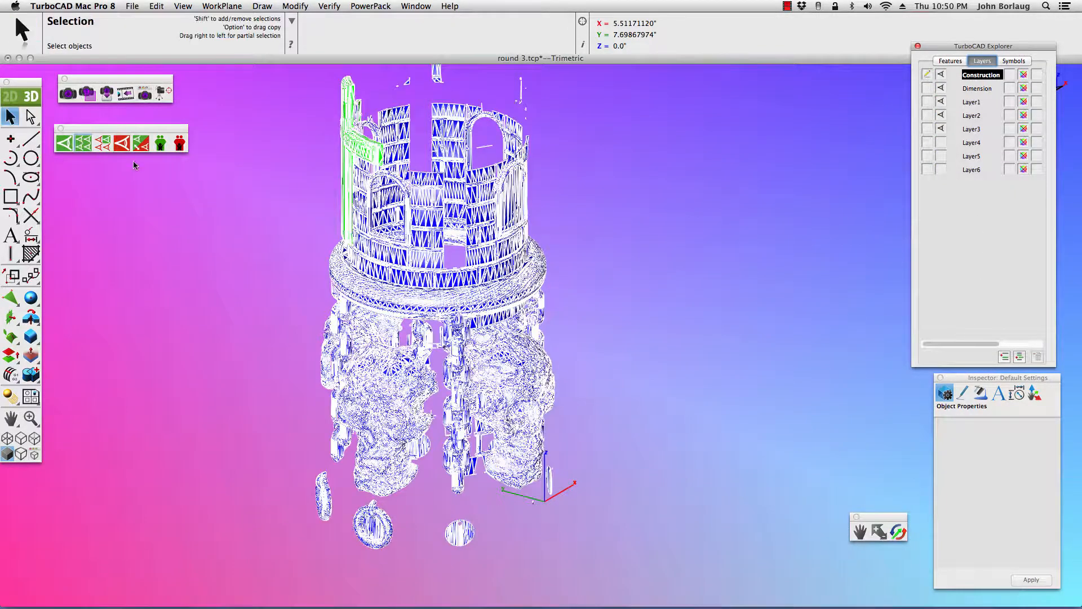
left_click(941, 142)
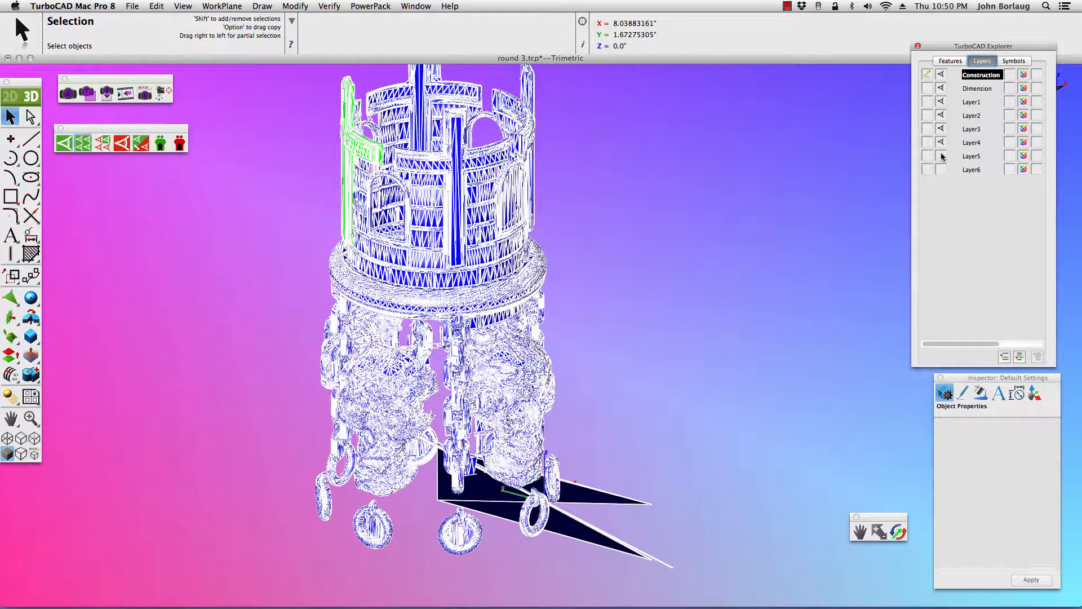
left_click(942, 157)
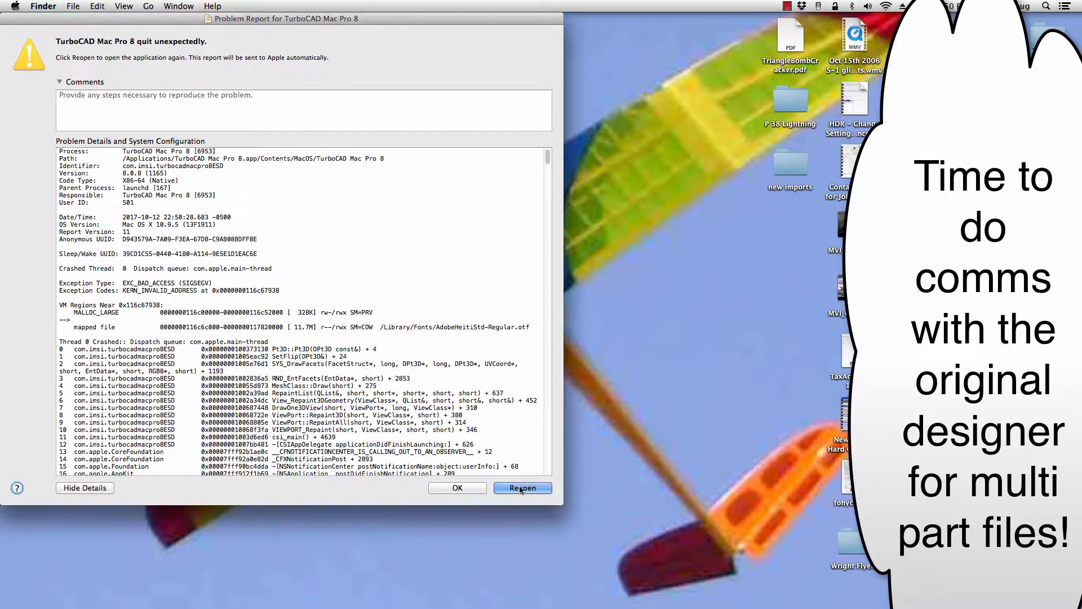
Step: Reopen TurboCAD Mac Pro 8 and import the skeleton mesh into the new untitled drawing
left_click(520, 488)
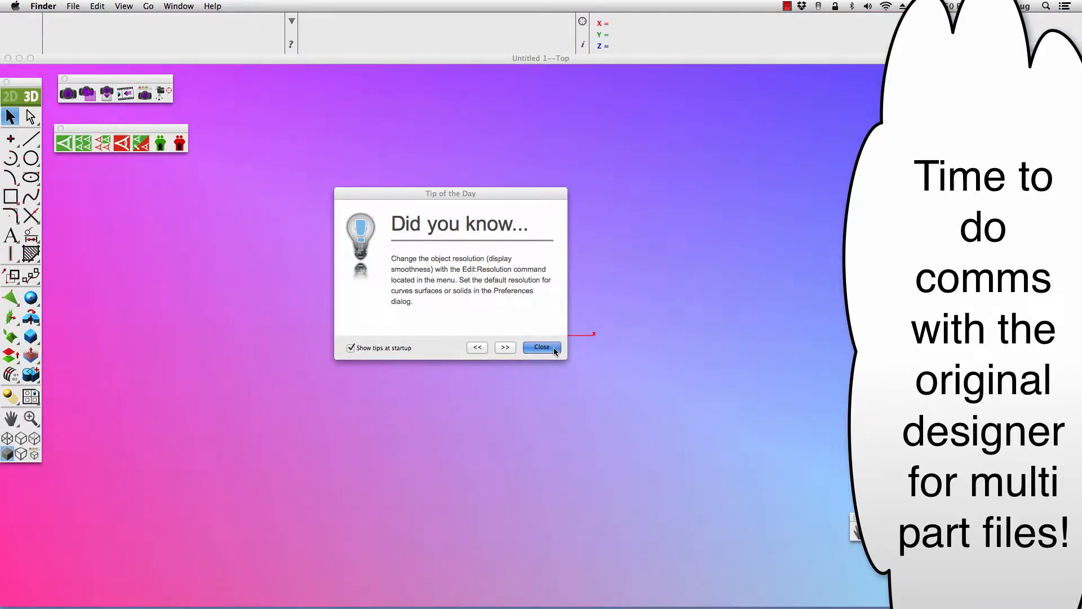
left_click(542, 347)
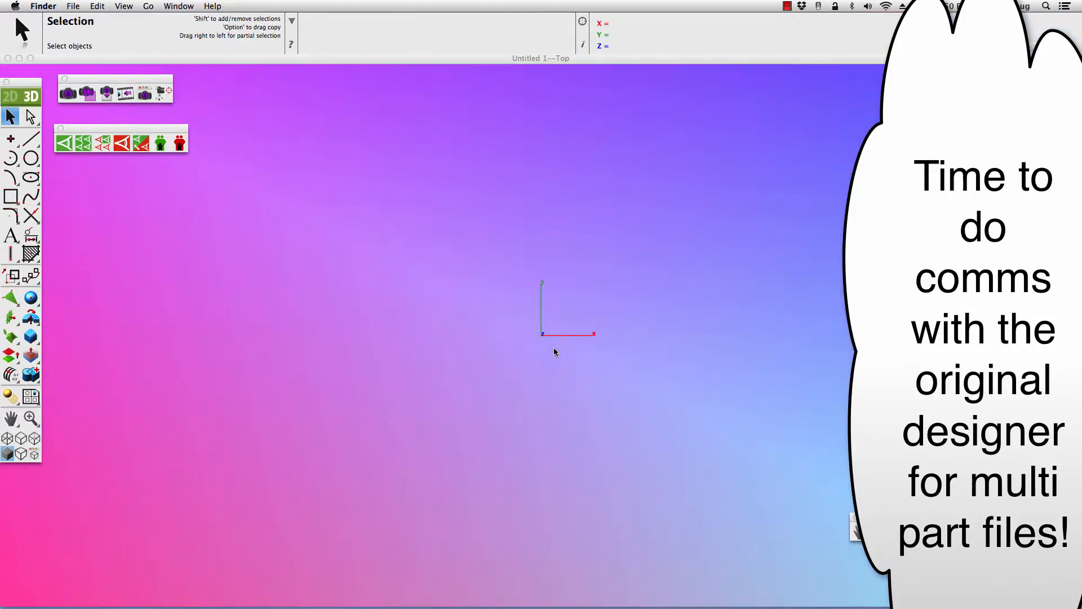
left_click(553, 350)
left_click(132, 6)
left_click(187, 266)
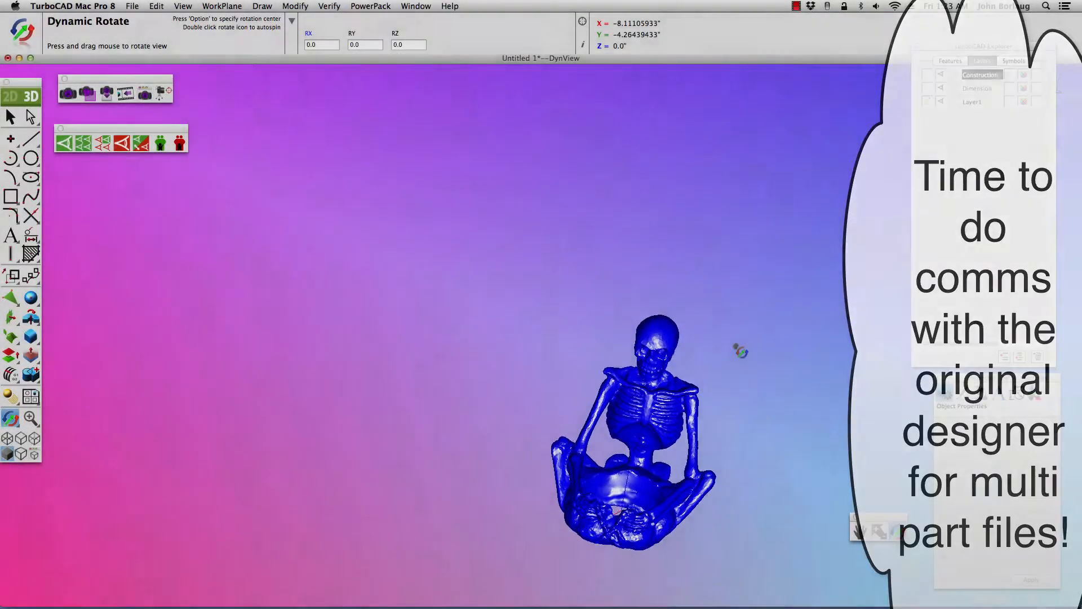
Step: Run Remove Unused Vertices on the imported skeleton mesh with a tolerance of 0.0000010
left_click_drag(735, 346, 699, 351)
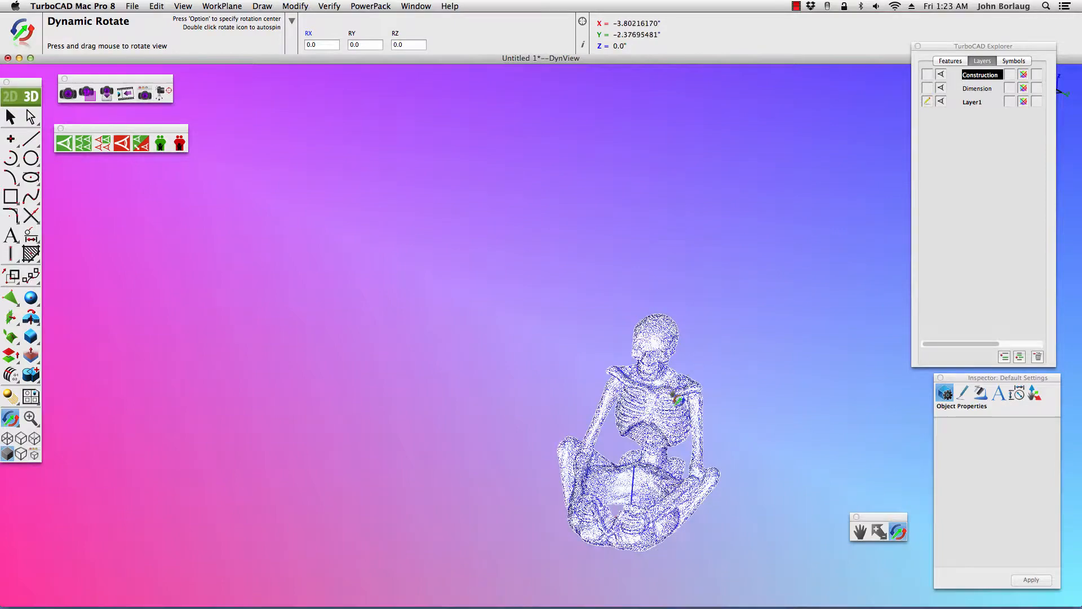
scroll(672, 401, "up", 5)
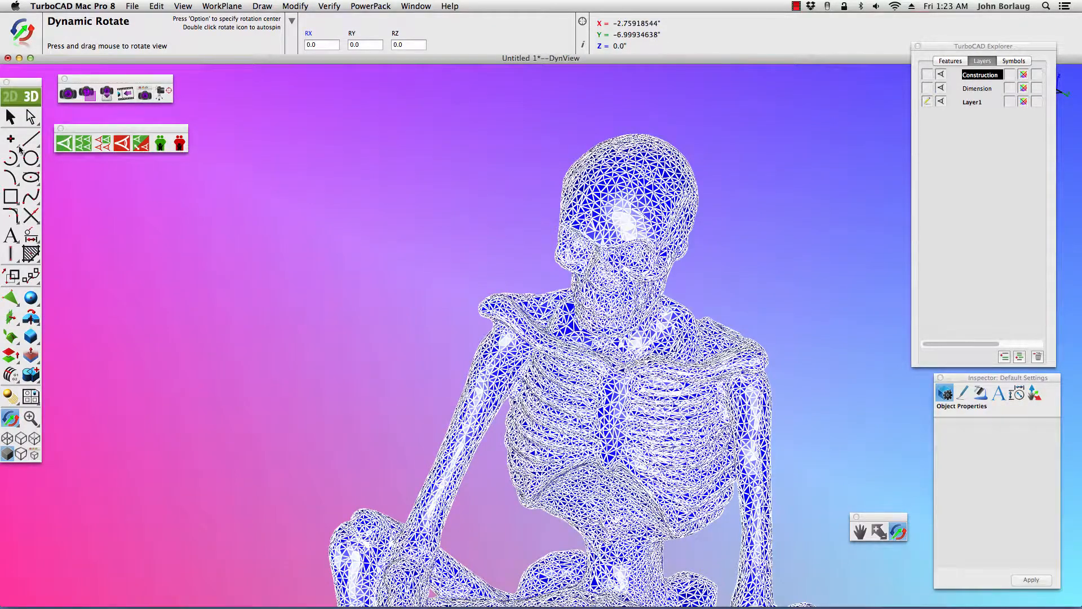
left_click(10, 116)
left_click(370, 6)
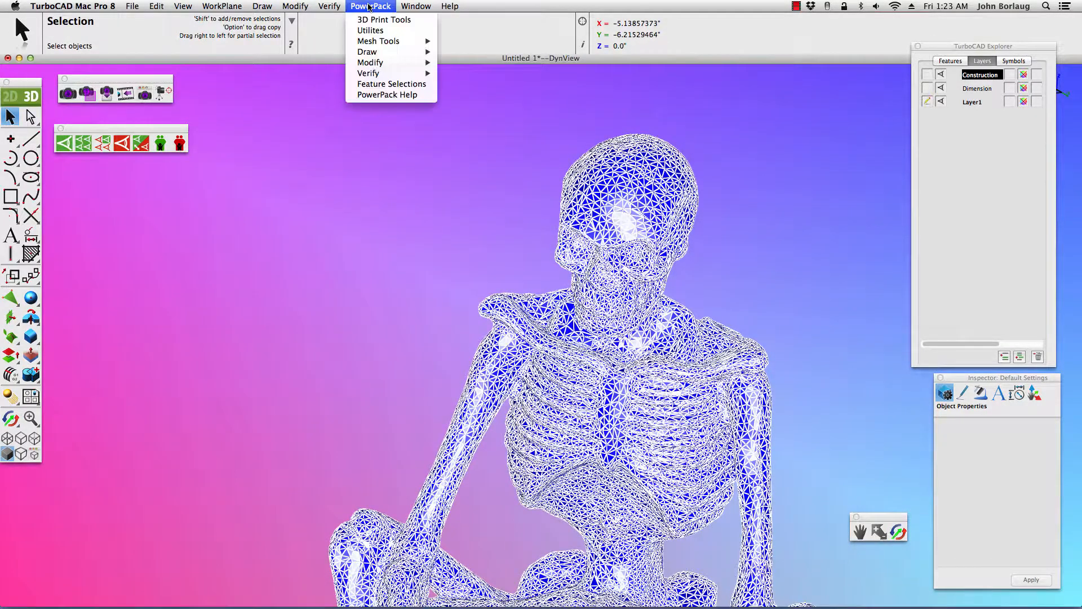
mouse_move(370, 41)
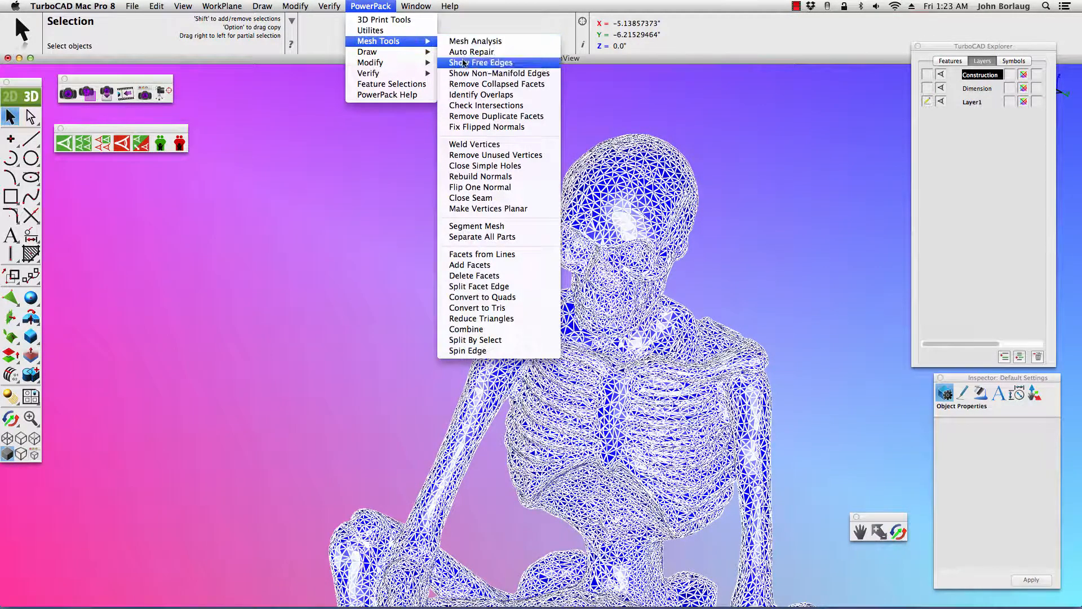
left_click(470, 156)
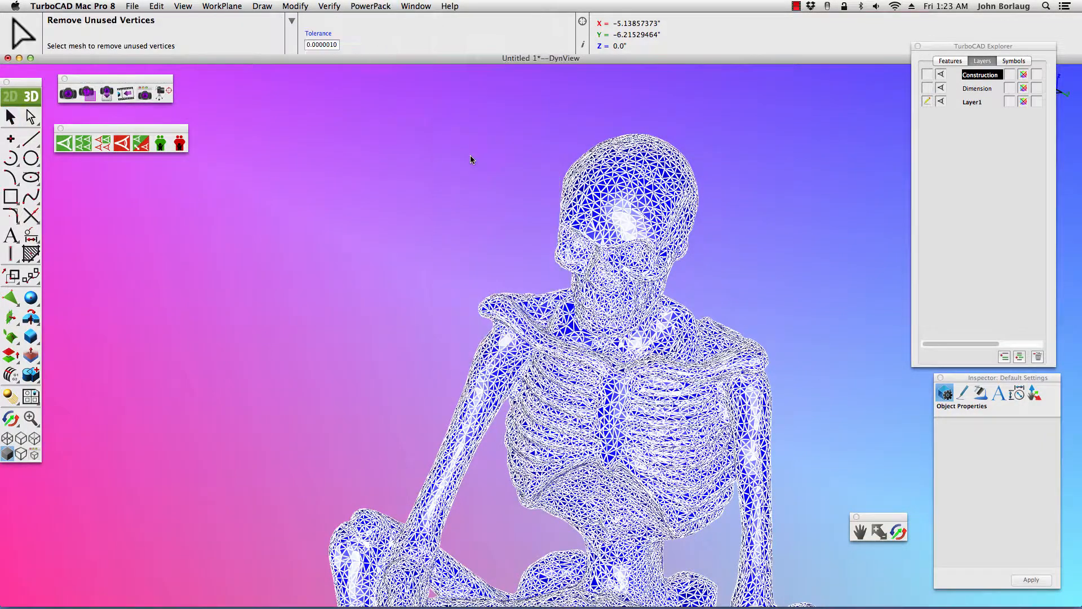
left_click(603, 230)
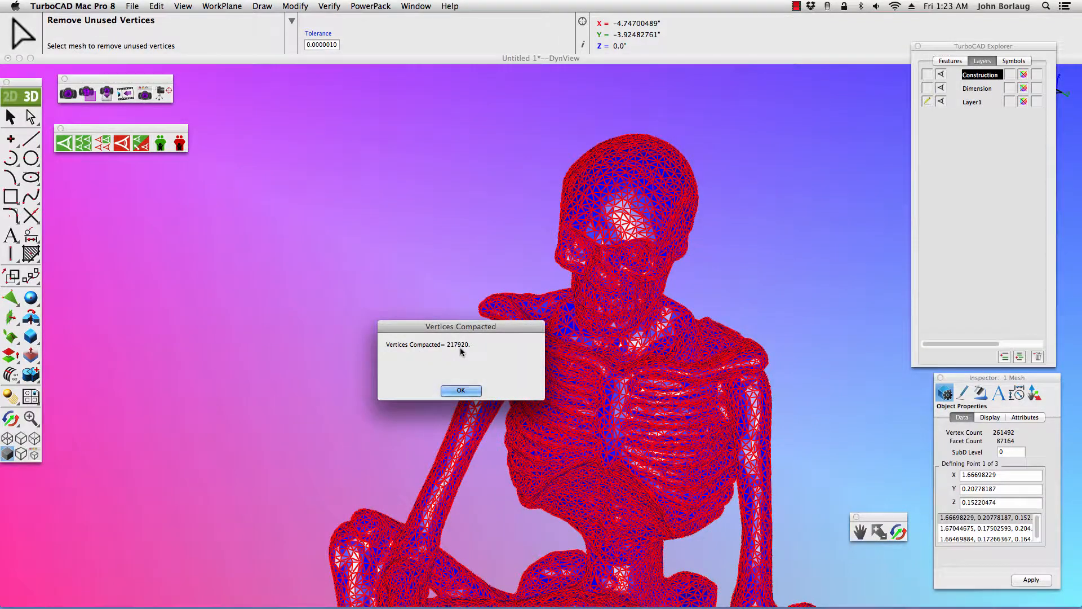
left_click(458, 390)
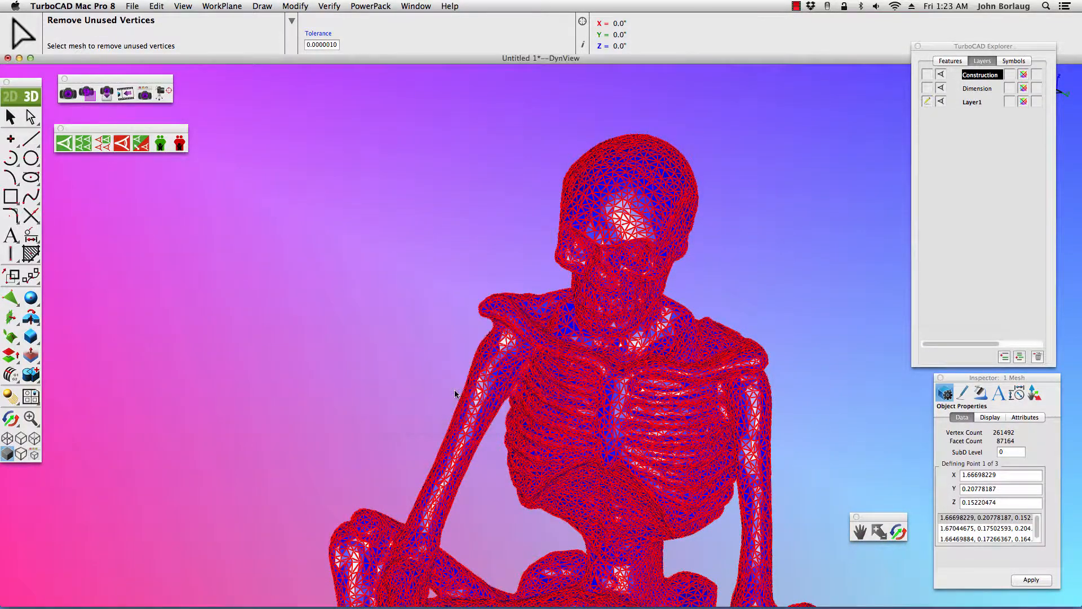
Step: Reduce the skeleton mesh's triangles with a reduction percent of 30
left_click(371, 6)
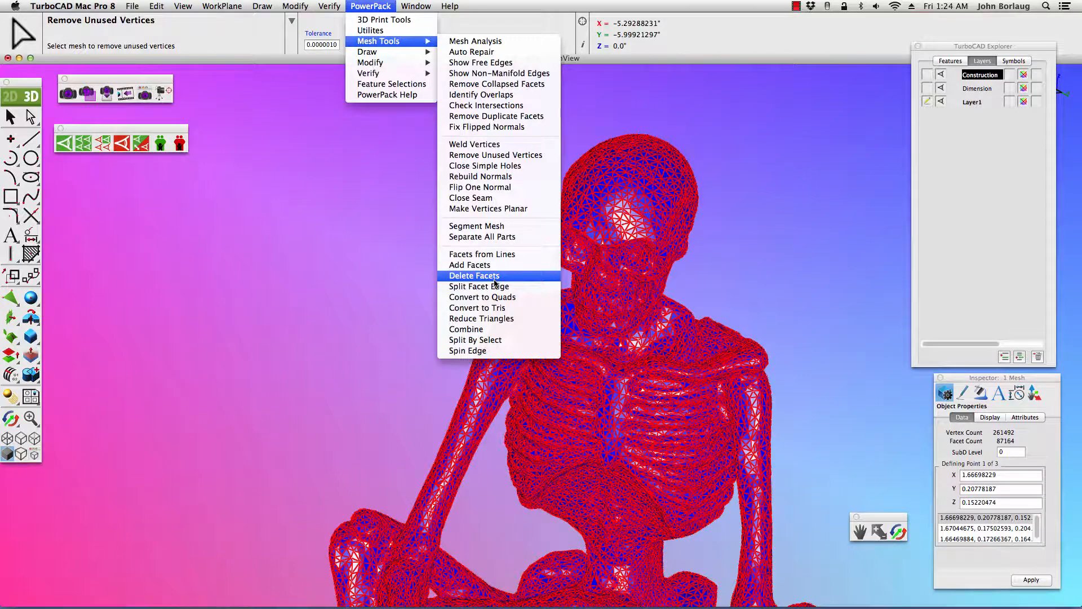
left_click(496, 319)
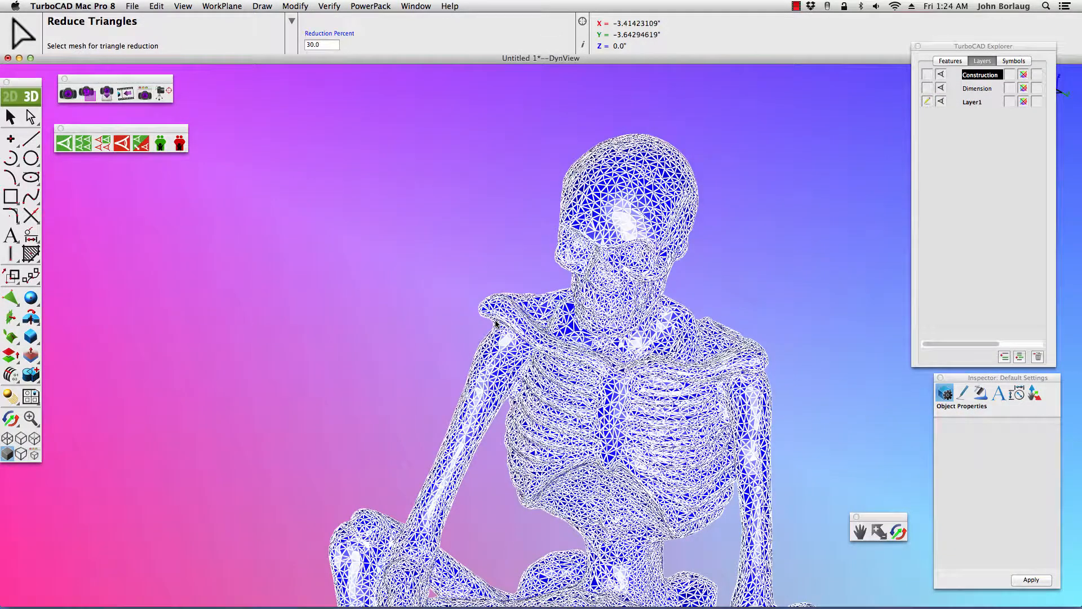
left_click(613, 294)
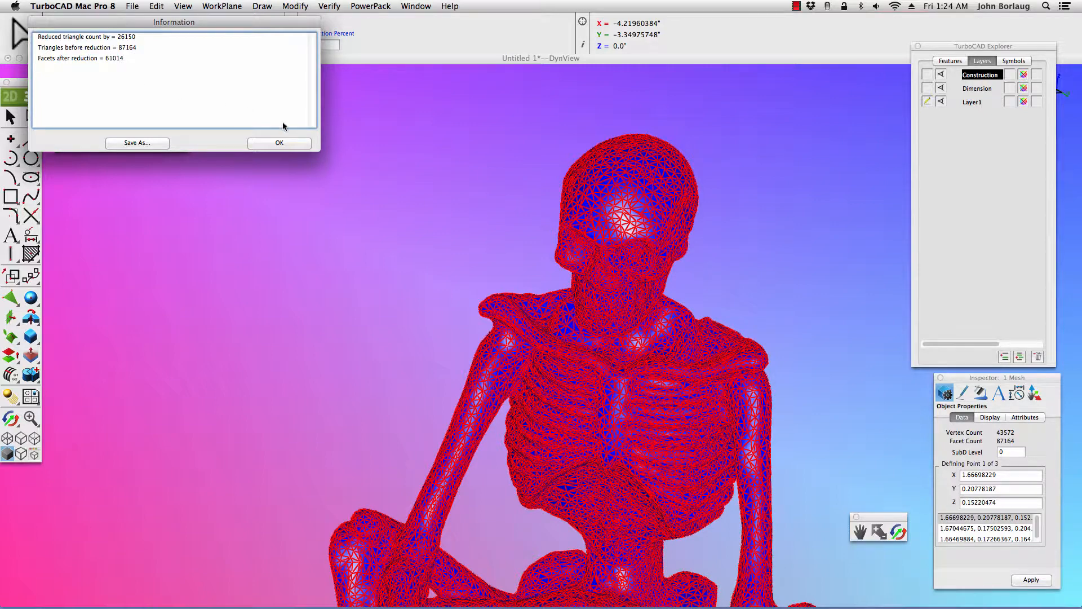
left_click(278, 145)
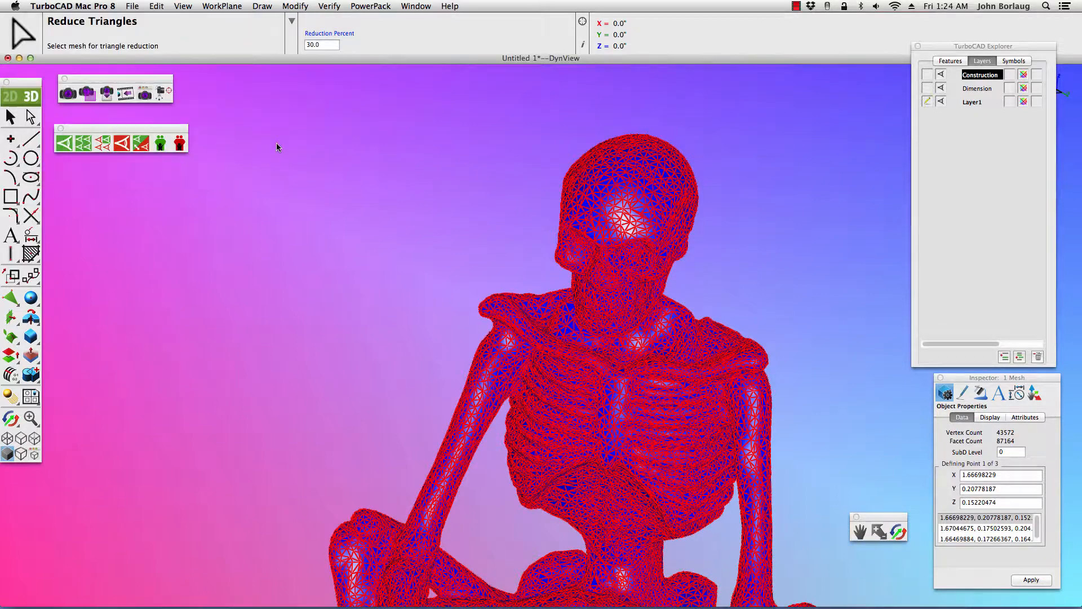
Step: Run Mesh Analysis on the reduced skeleton mesh and review the report
left_click(369, 7)
mouse_move(375, 44)
left_click(482, 41)
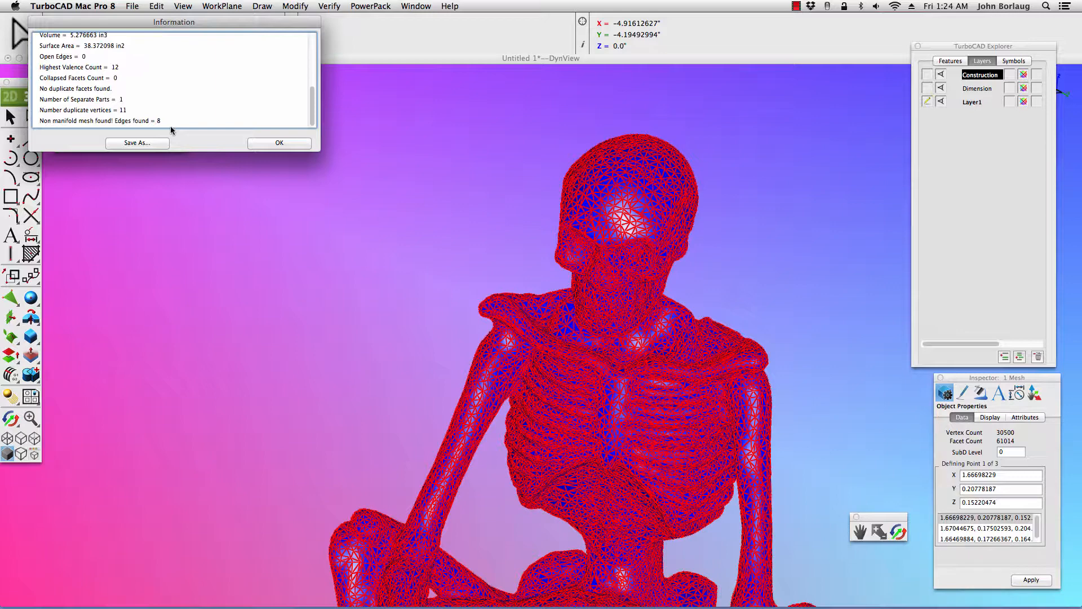
left_click(279, 143)
Step: Run Remove Unused Vertices again on the reduced skeleton mesh
left_click(365, 7)
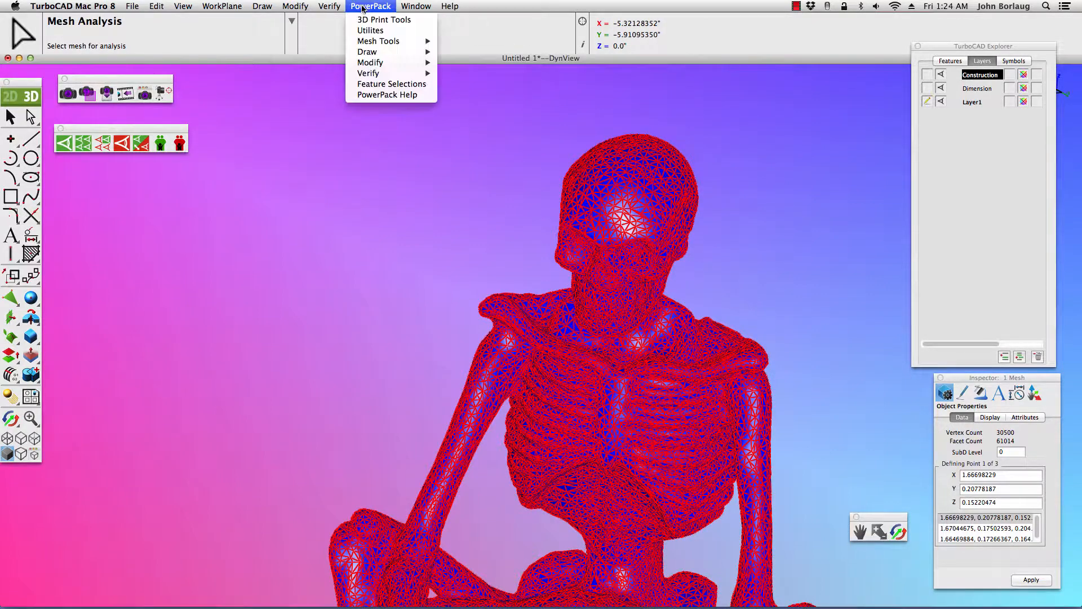
mouse_move(369, 41)
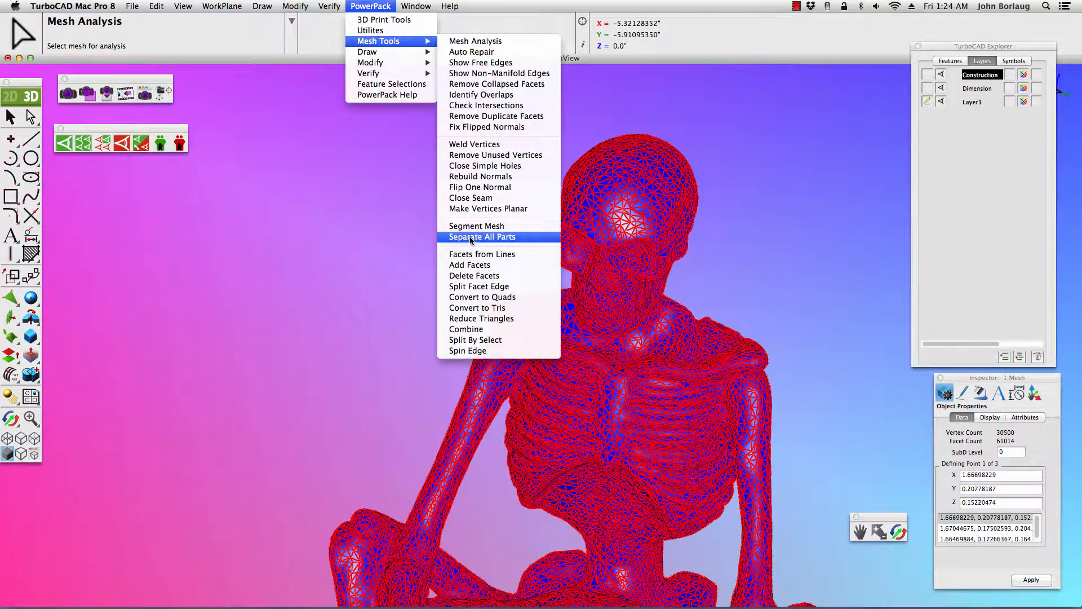
left_click(472, 155)
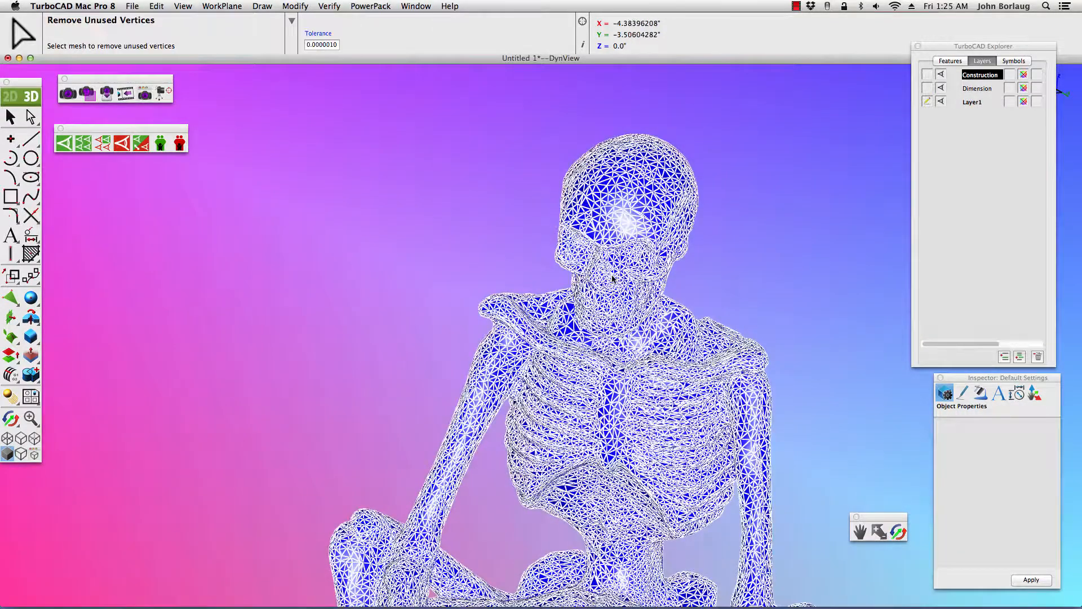
left_click(453, 391)
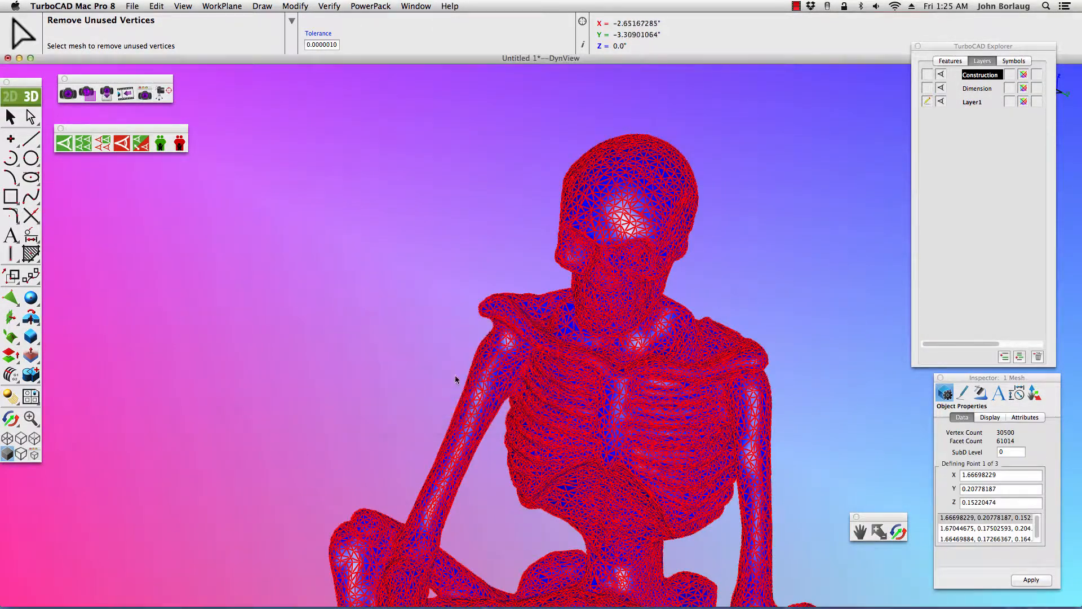
Step: Apply Segment Mesh to the skeleton mesh
left_click(366, 6)
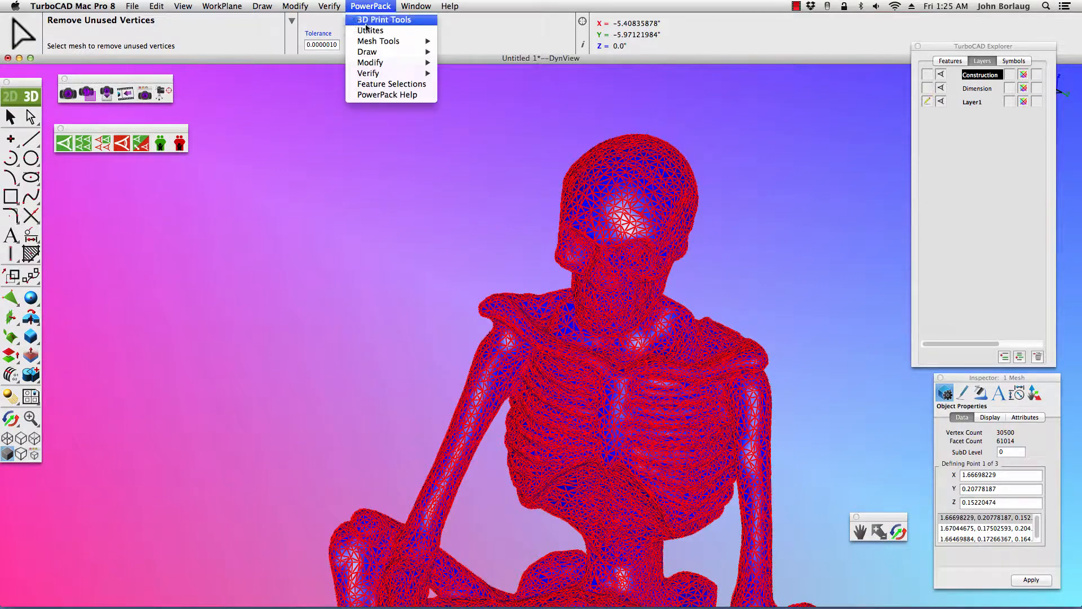
mouse_move(364, 43)
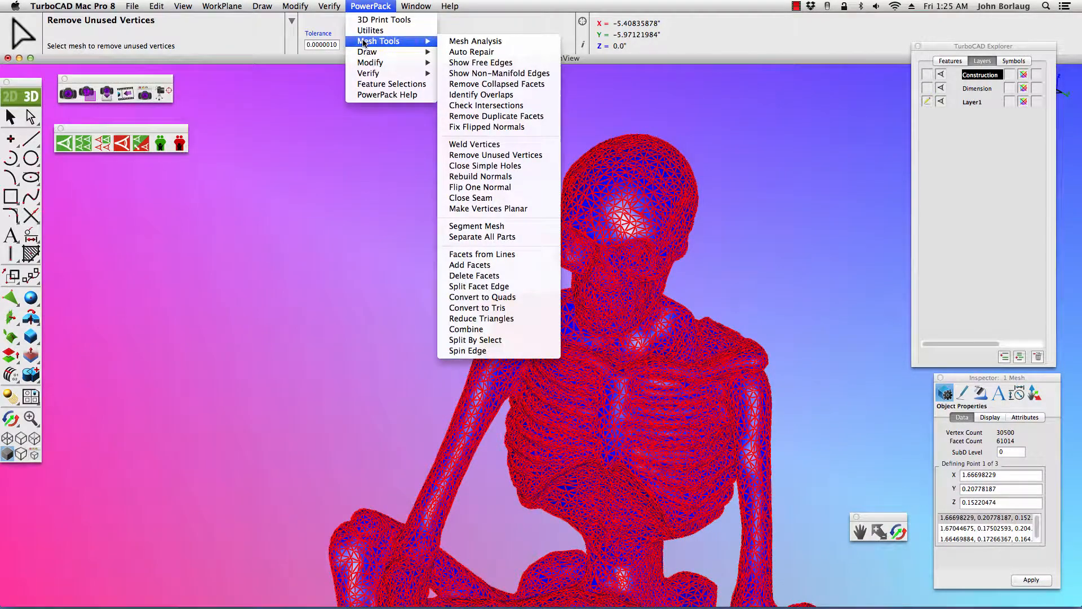
left_click(468, 226)
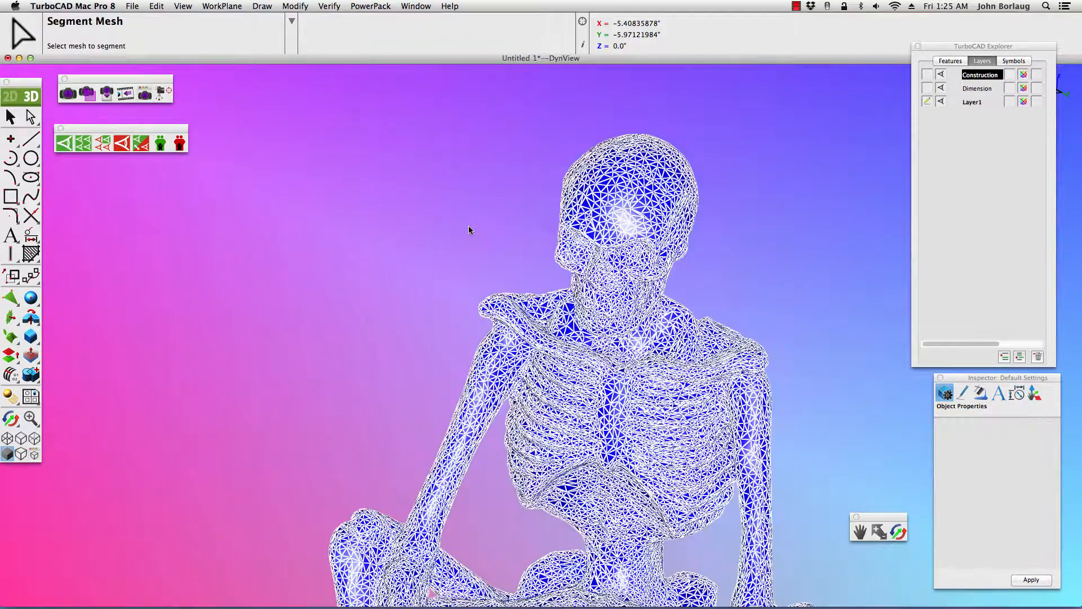
left_click(599, 224)
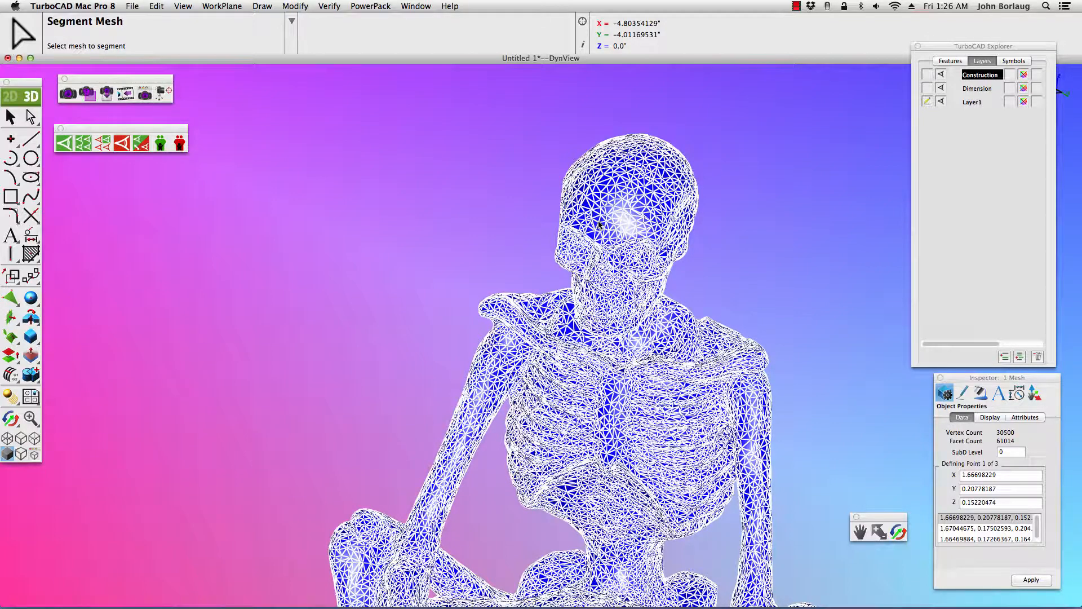
Step: Select the main body of the segmented skeleton mesh and hide it to isolate the small leftover fragments
left_click(10, 116)
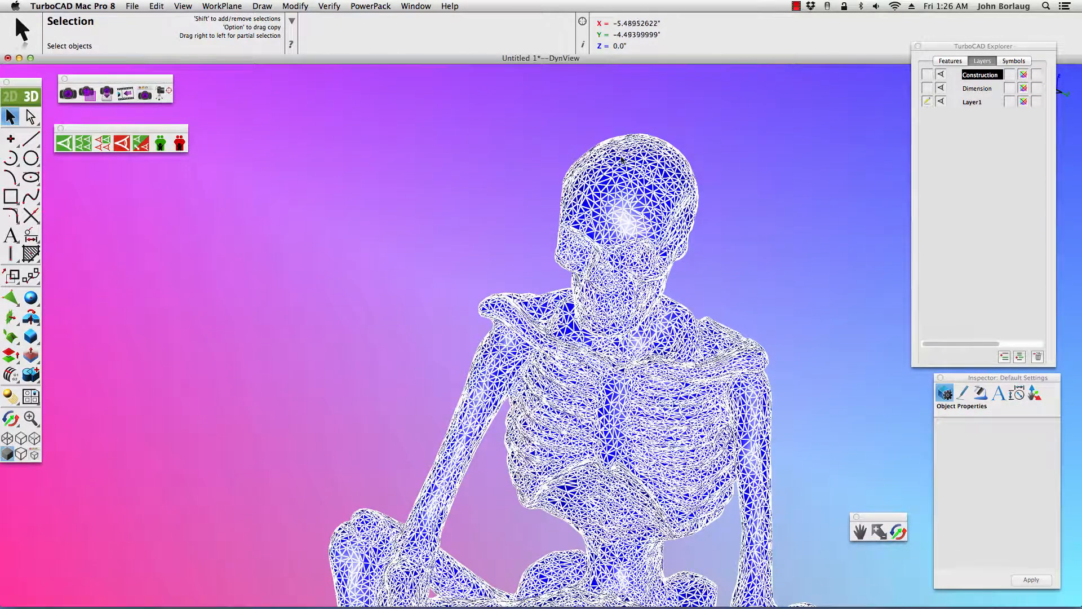
left_click(626, 177)
scroll(623, 170, "down", 5)
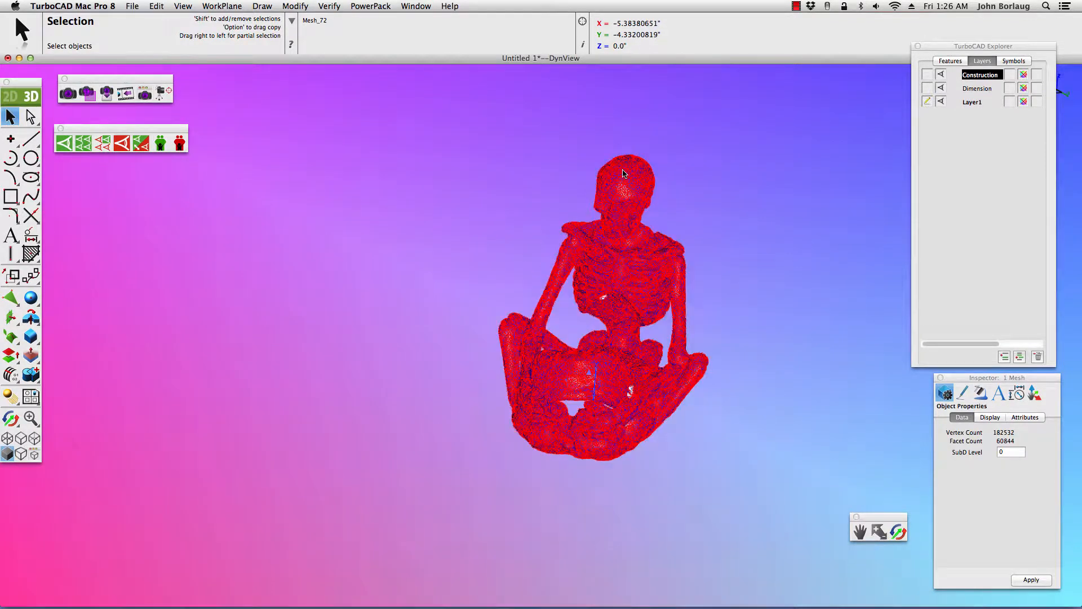
left_click(123, 145)
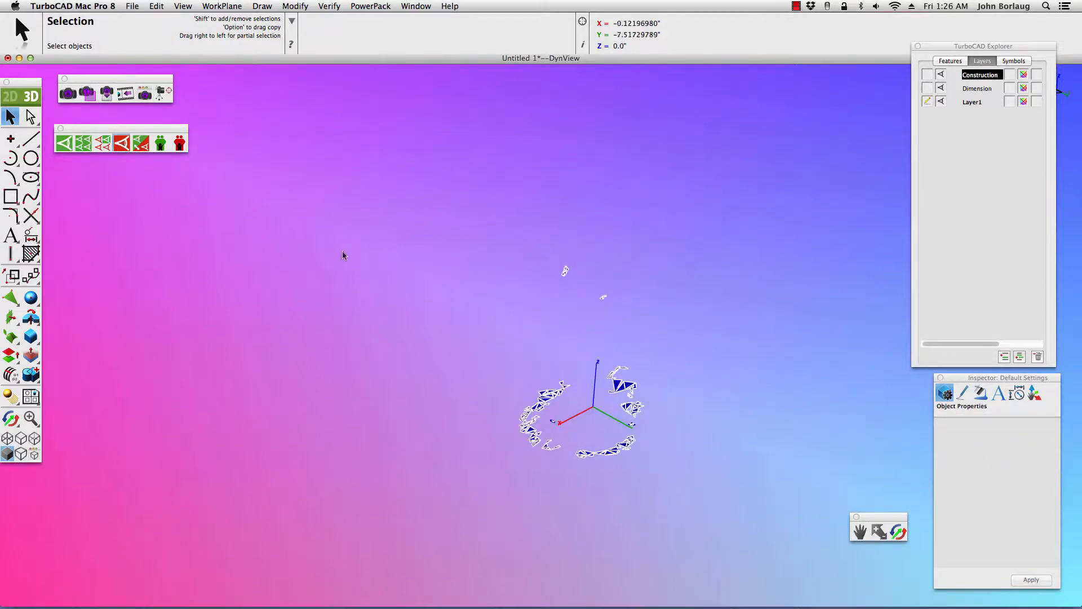
Step: Select several of the leftover facet fragments in turn to inspect them, and unhide the main skeleton mesh
scroll(608, 418, "up", 2)
scroll(607, 418, "up", 3)
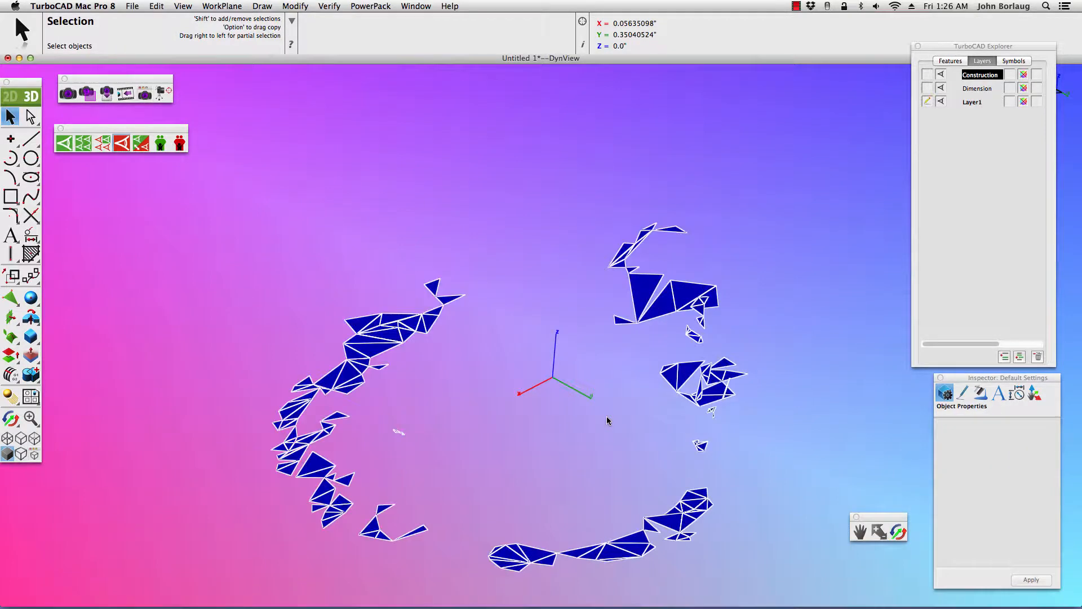
left_click(668, 307)
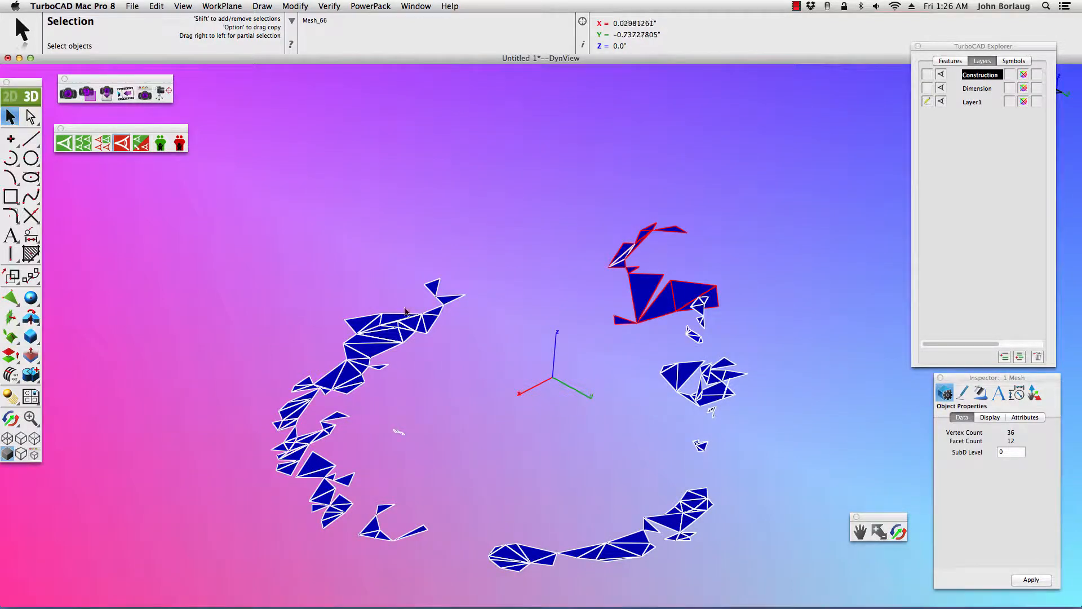
left_click(383, 340)
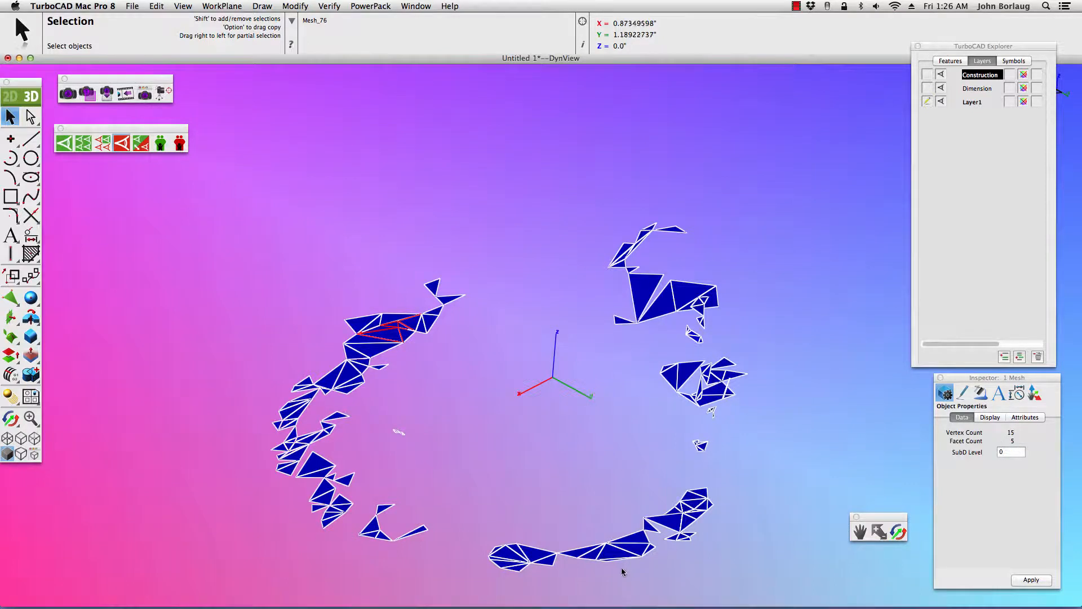
left_click(626, 551)
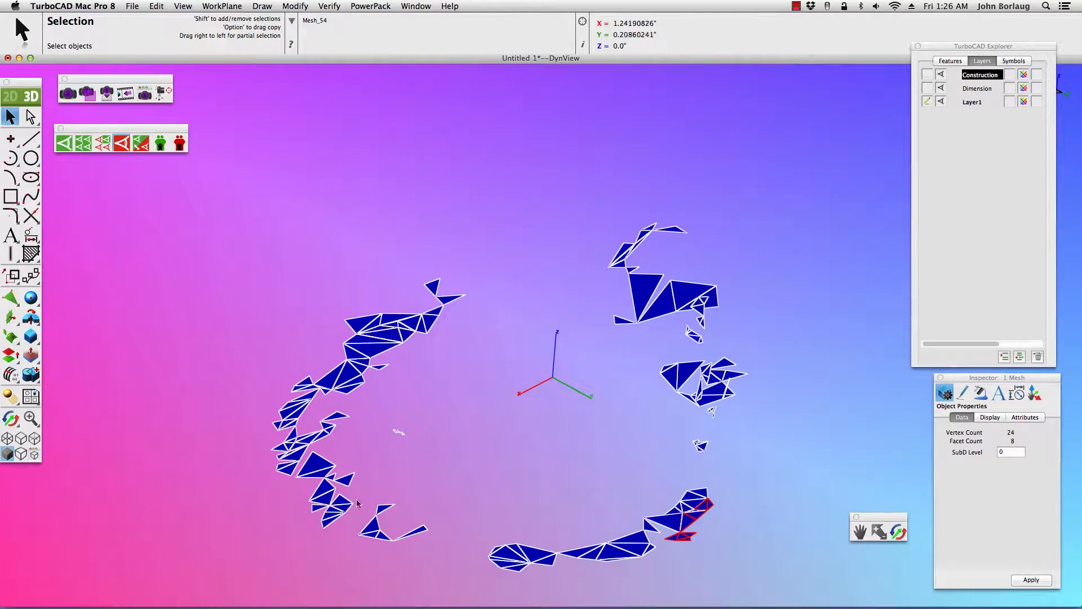
left_click(325, 497)
left_click(164, 237)
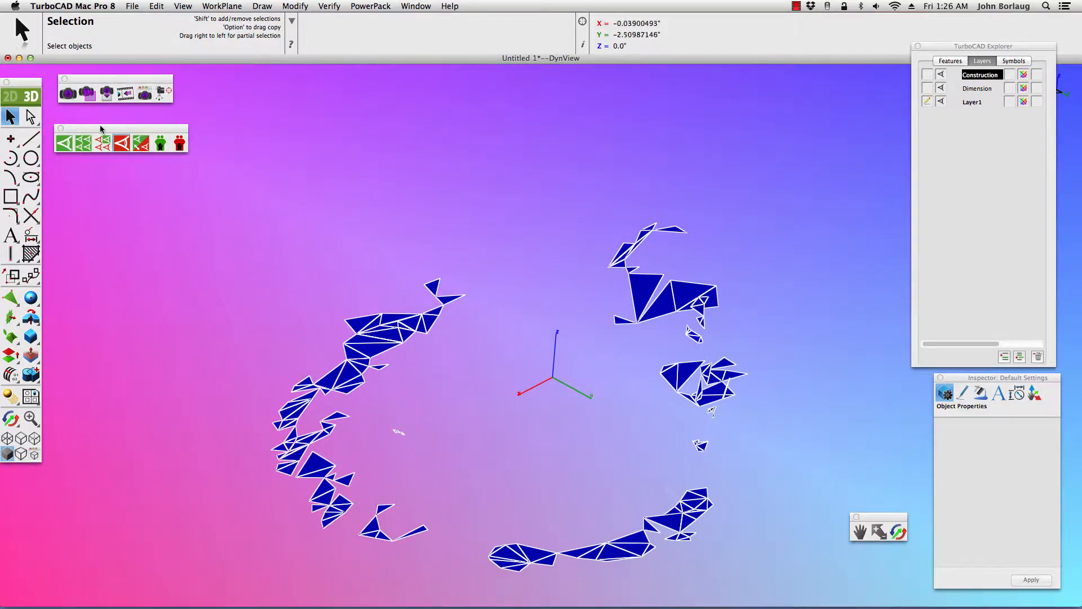
left_click(83, 143)
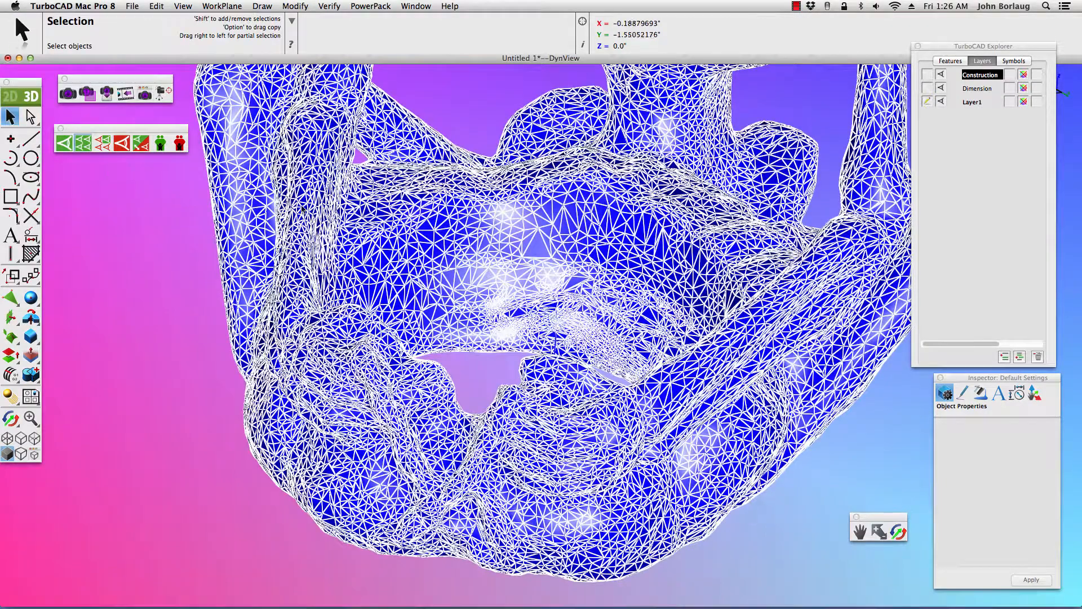
Step: Select the main skeleton mesh, turn it to a side profile and examine the skull and neck up close
left_click(426, 232)
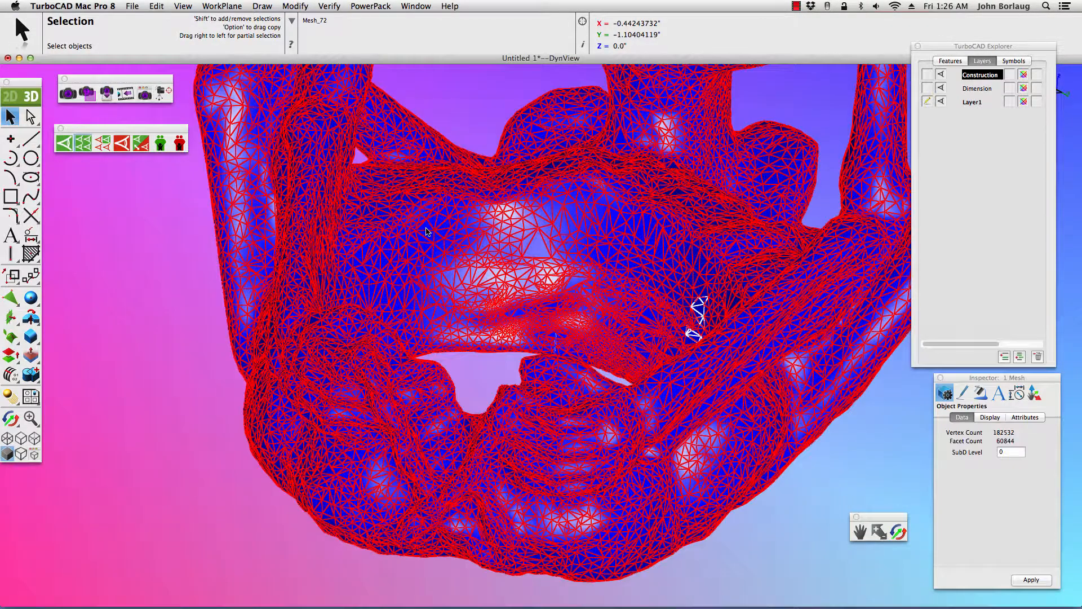
scroll(426, 233, "down", 10)
scroll(472, 106, "up", 4)
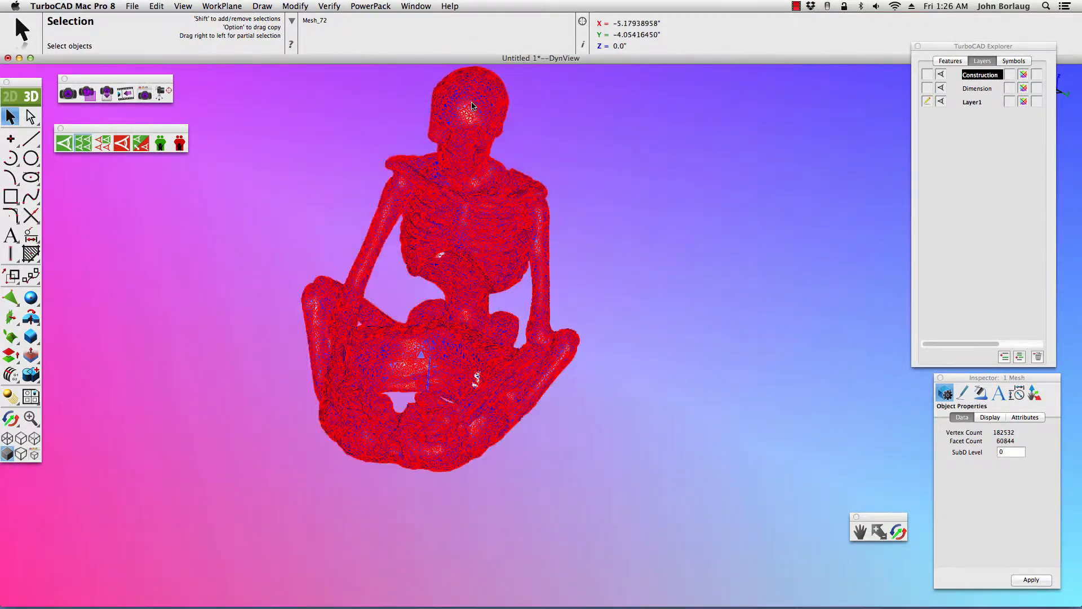
scroll(472, 106, "up", 2)
left_click(899, 532)
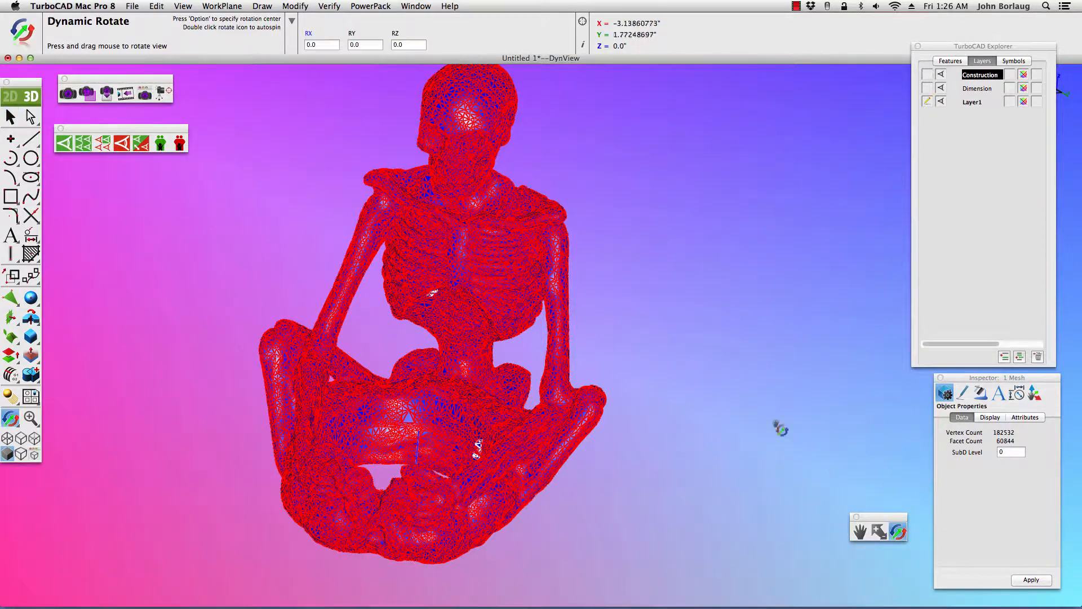
left_click_drag(716, 380, 541, 373)
left_click_drag(592, 297, 574, 334)
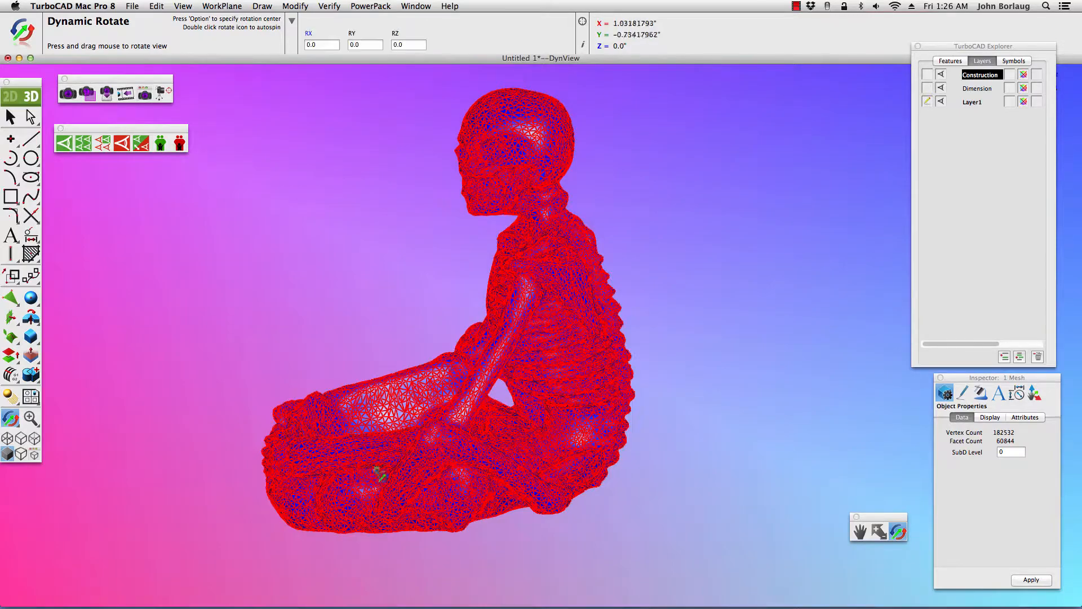
left_click_drag(380, 474, 398, 425)
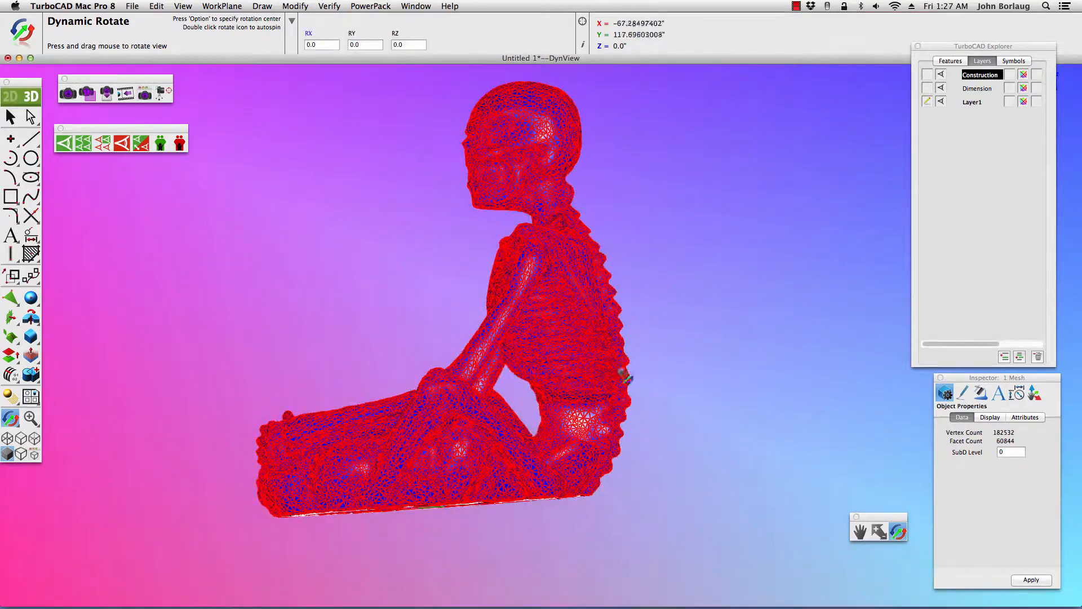
left_click_drag(625, 378, 518, 324)
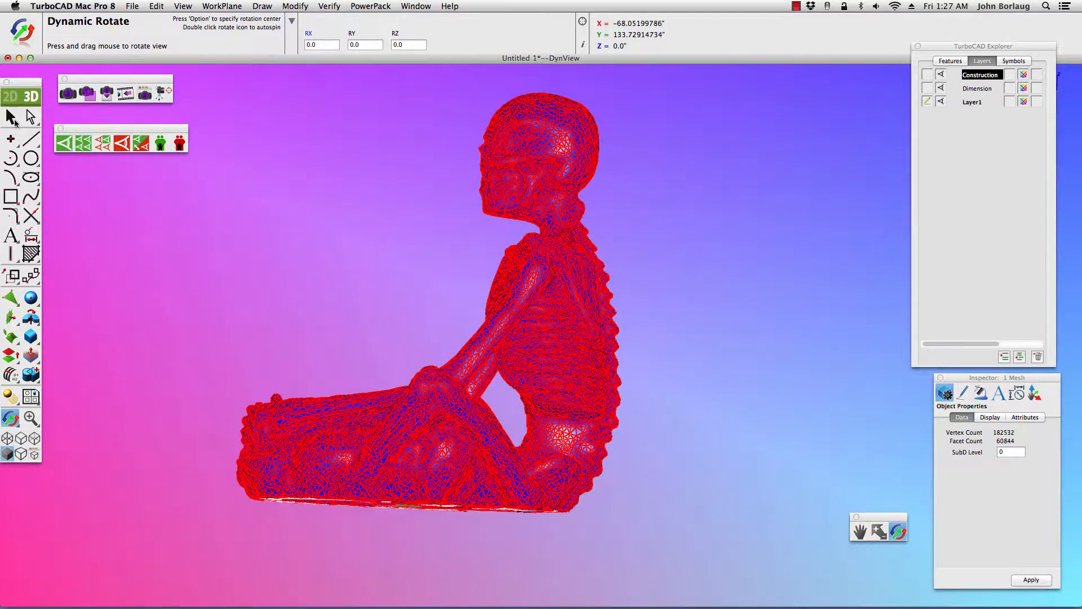
left_click(13, 119)
scroll(520, 78, "up", 3)
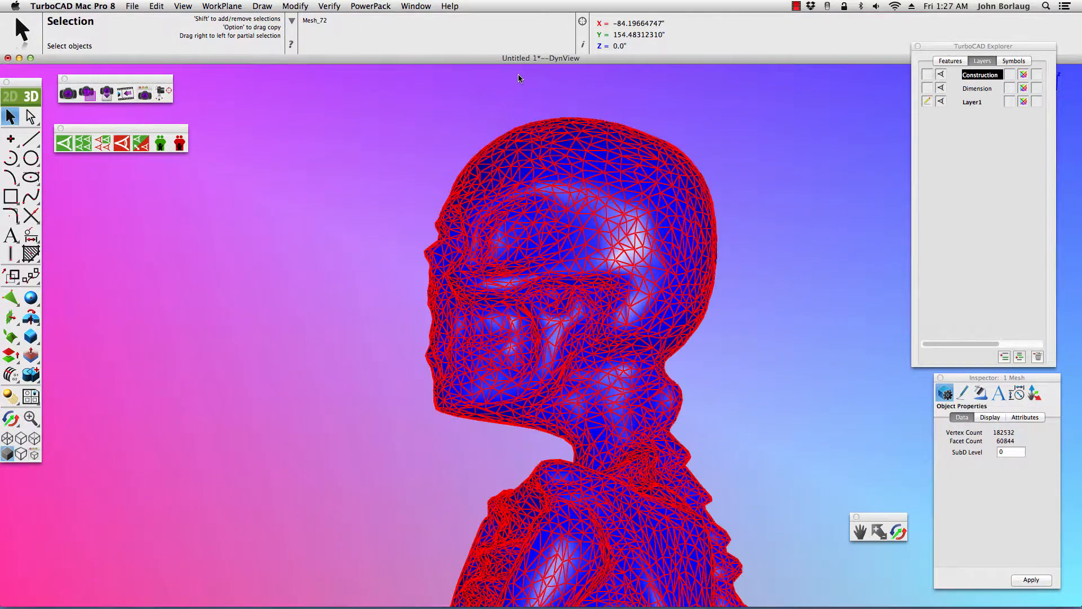
left_click(496, 98)
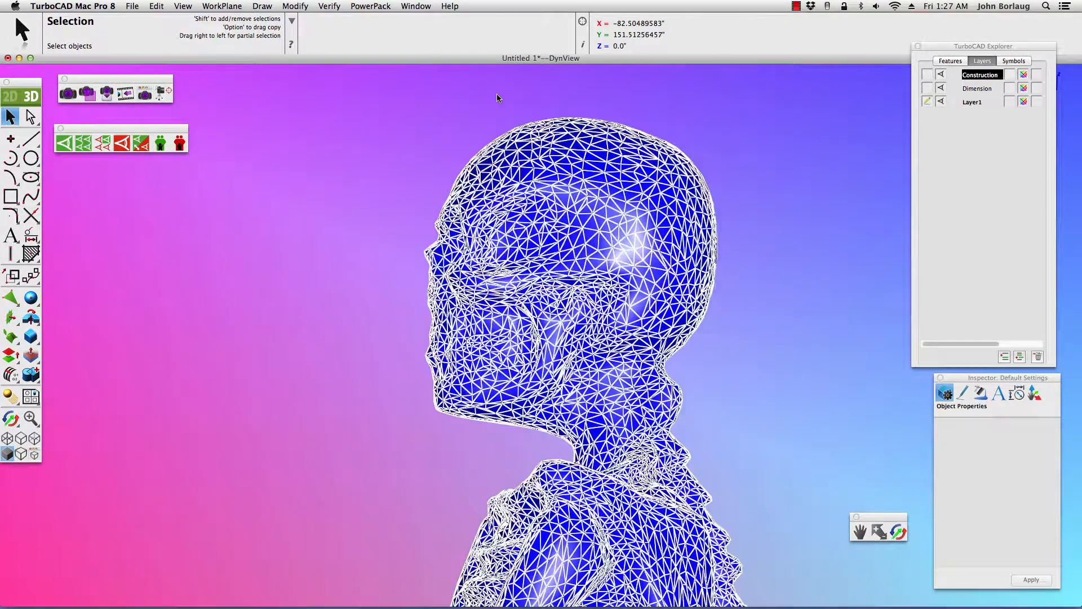
Step: Separate the skull facets, down to just below the jaw, into a new mesh with Split By Select and clear the selection
left_click(370, 6)
mouse_move(377, 41)
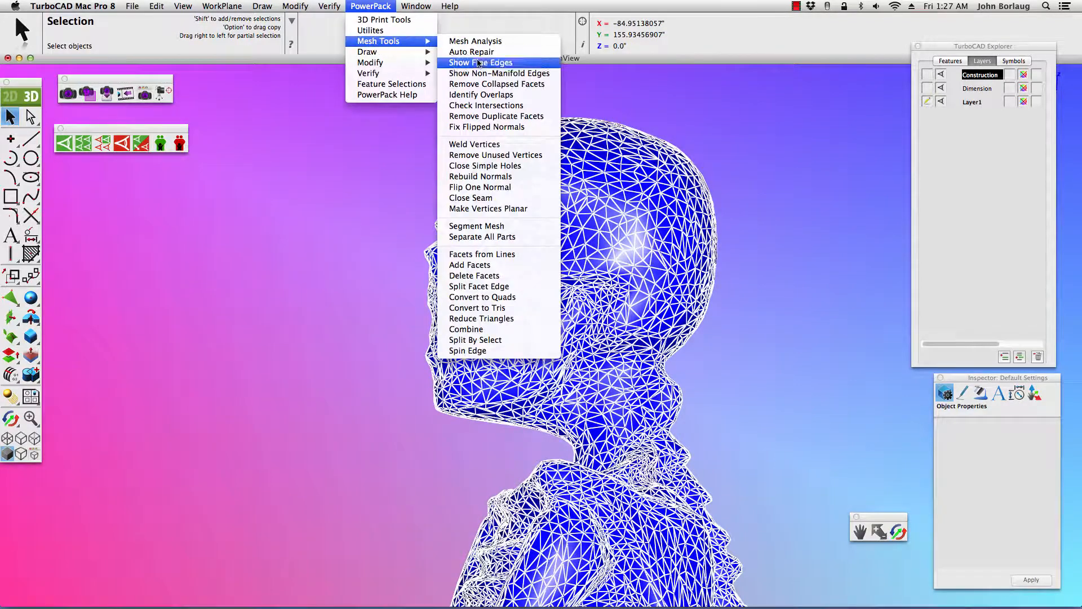
left_click(468, 340)
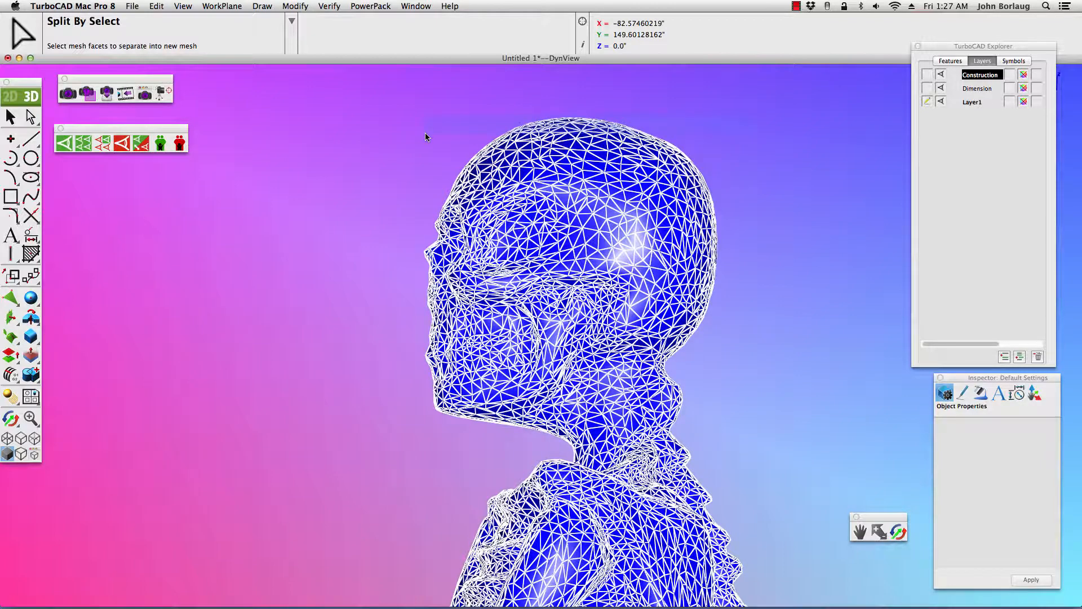
left_click_drag(425, 133, 341, 420)
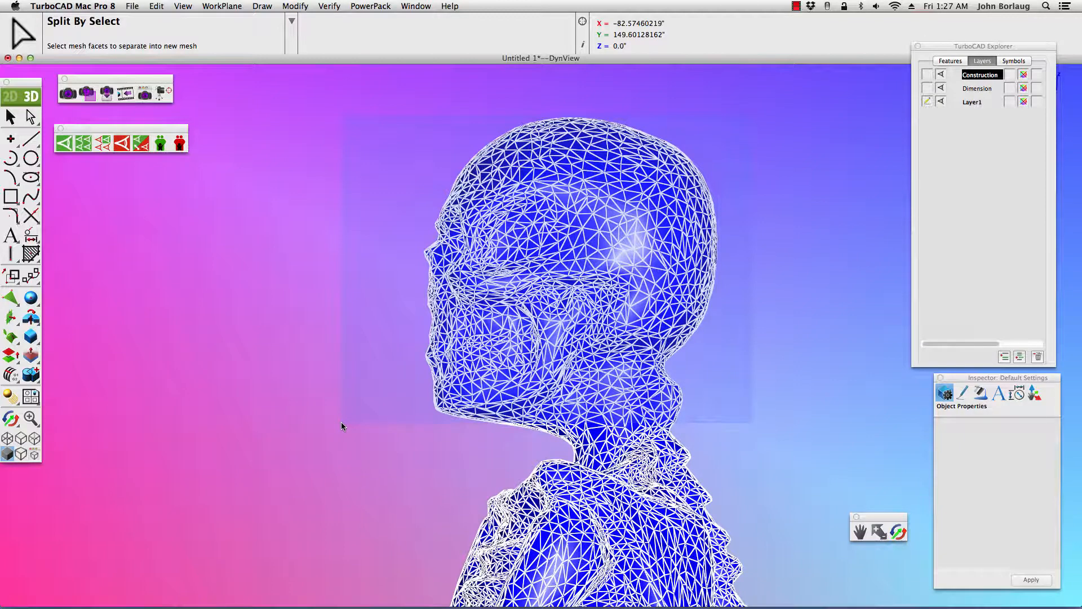
left_click_drag(341, 423, 341, 423)
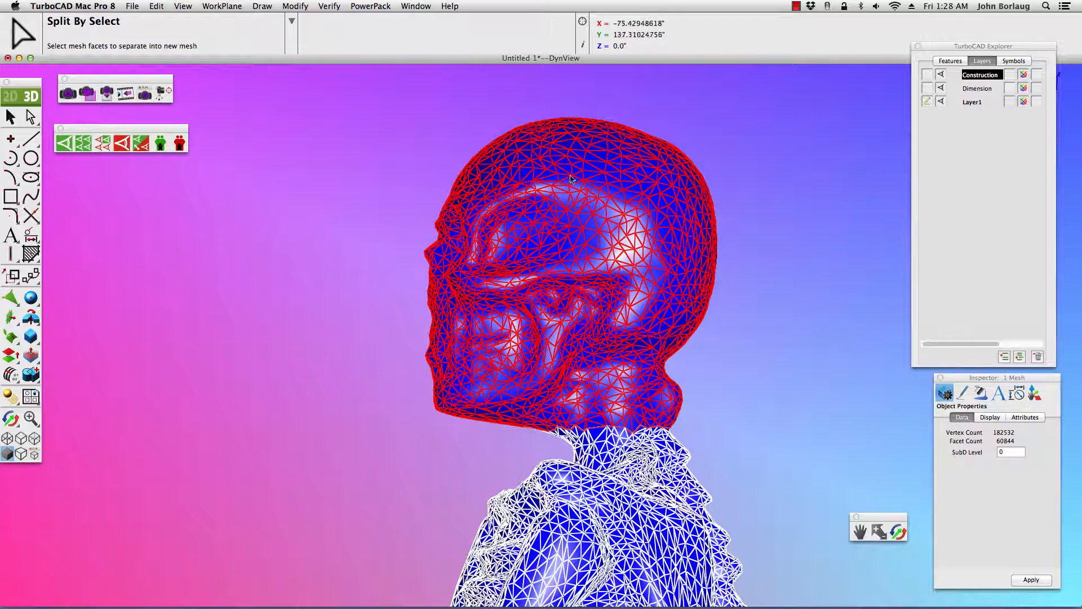
left_click(10, 116)
left_click(218, 230)
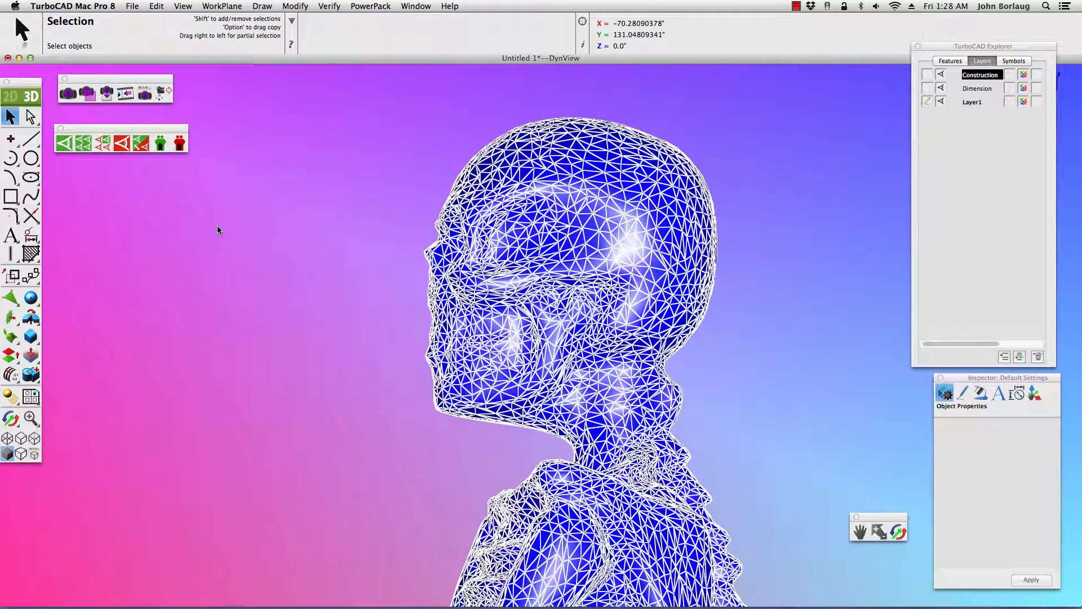